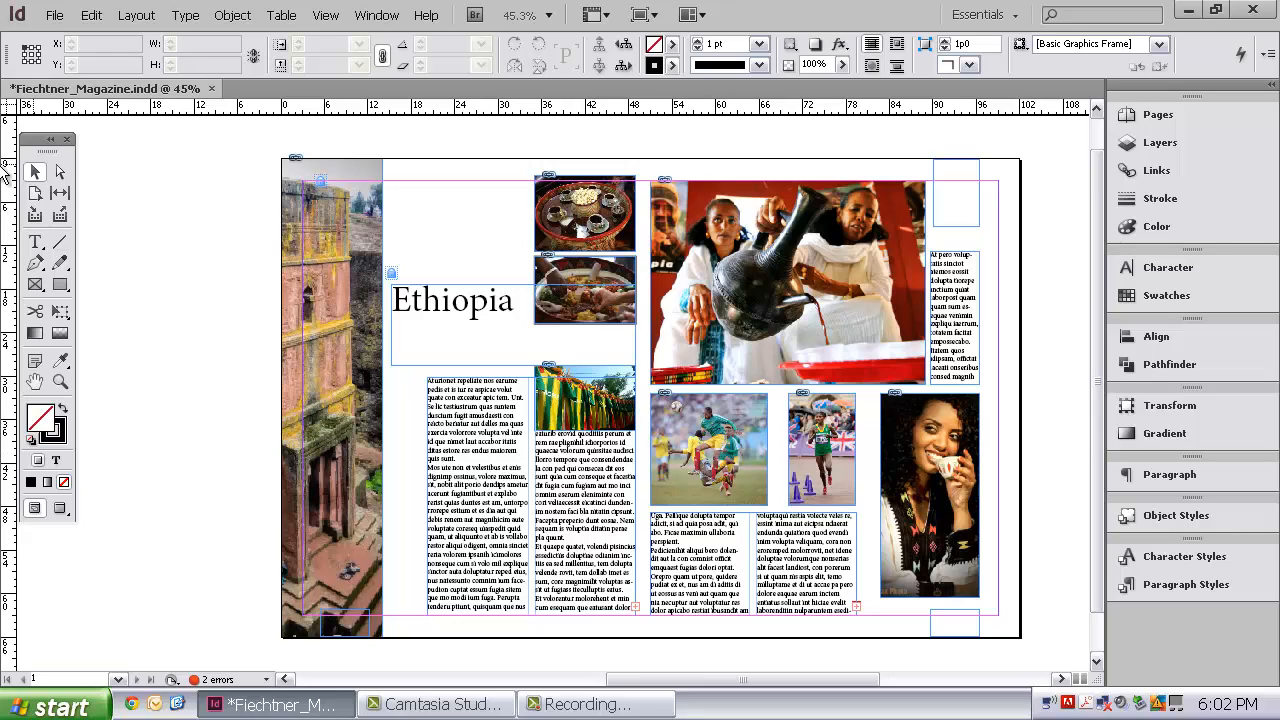
click(612, 200)
click(612, 200)
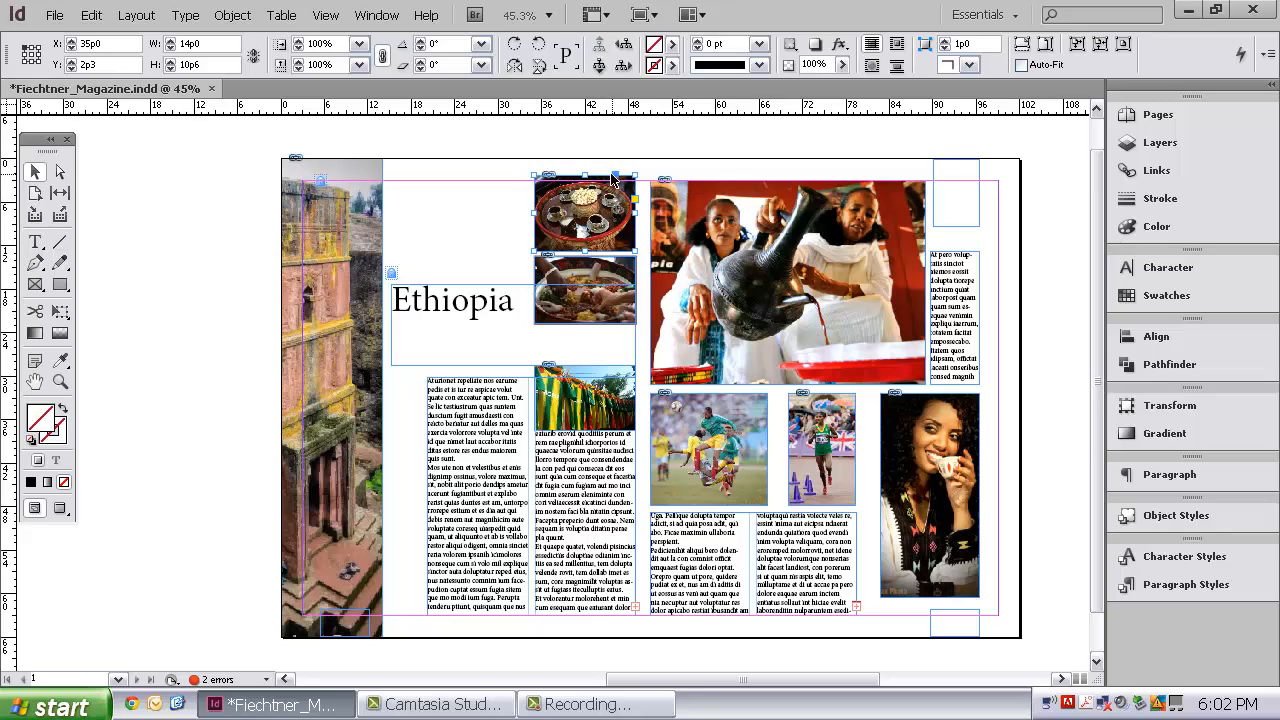
click(492, 198)
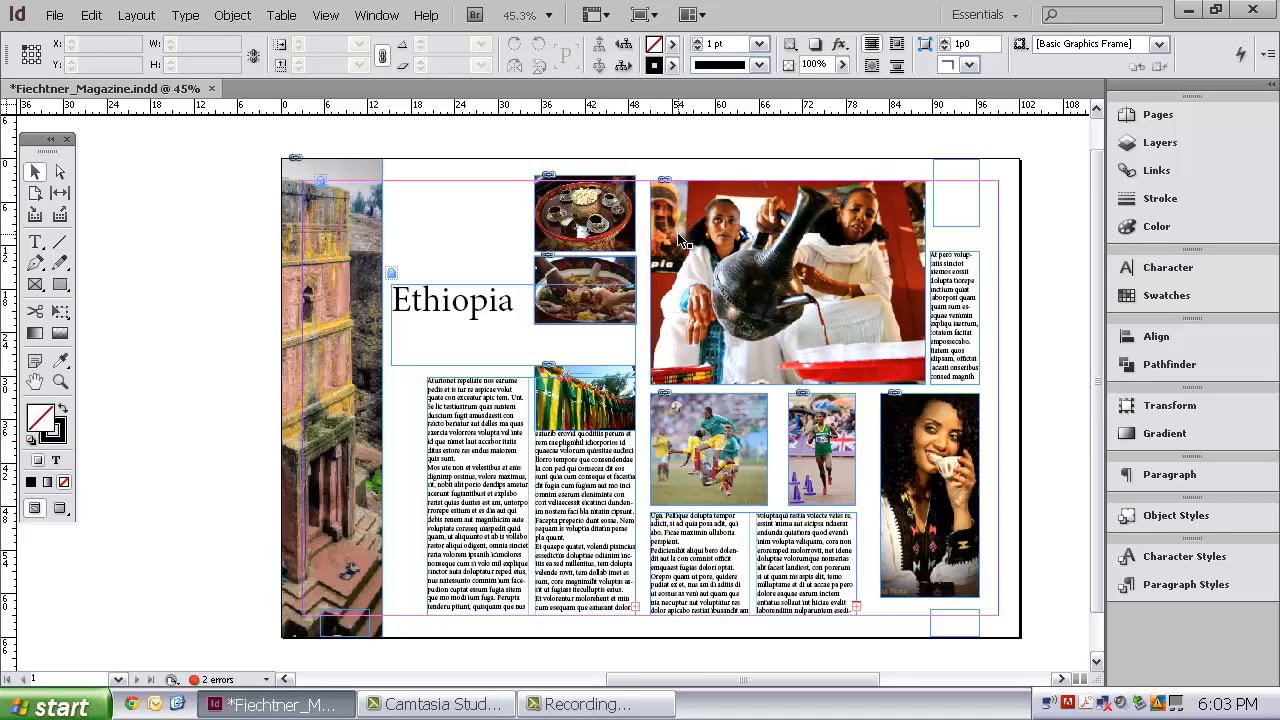
click(668, 237)
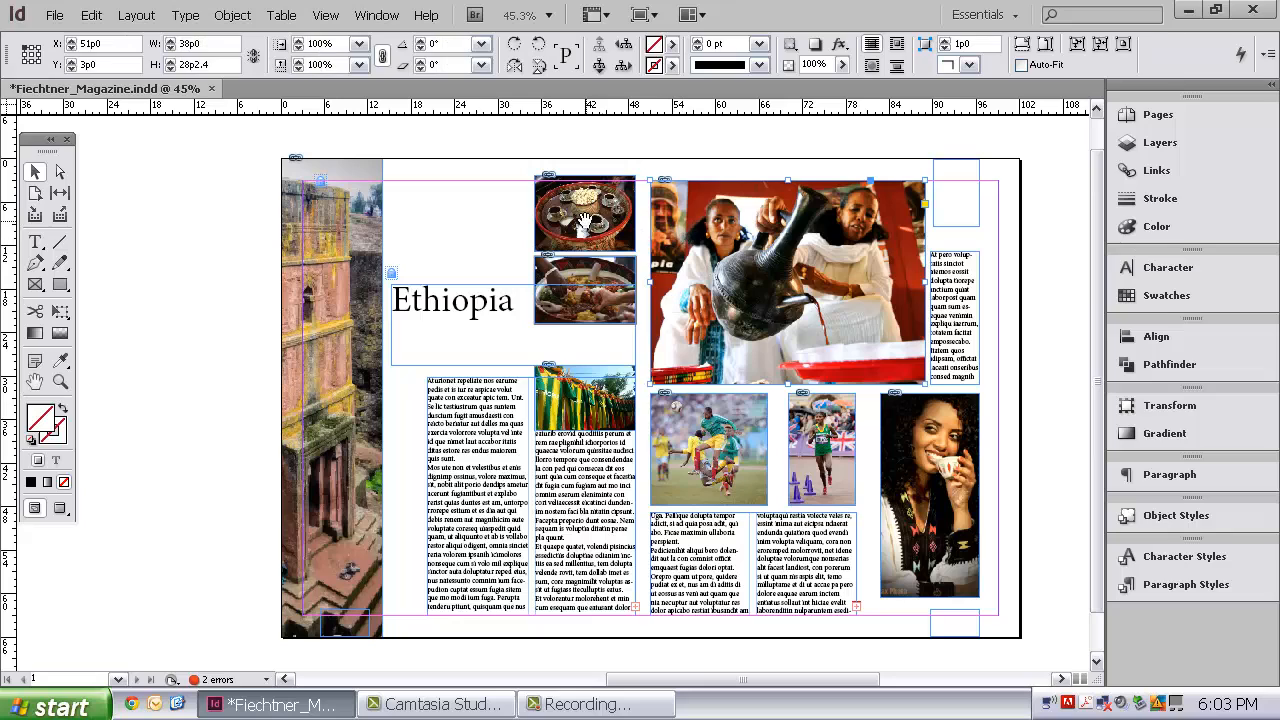
click(585, 218)
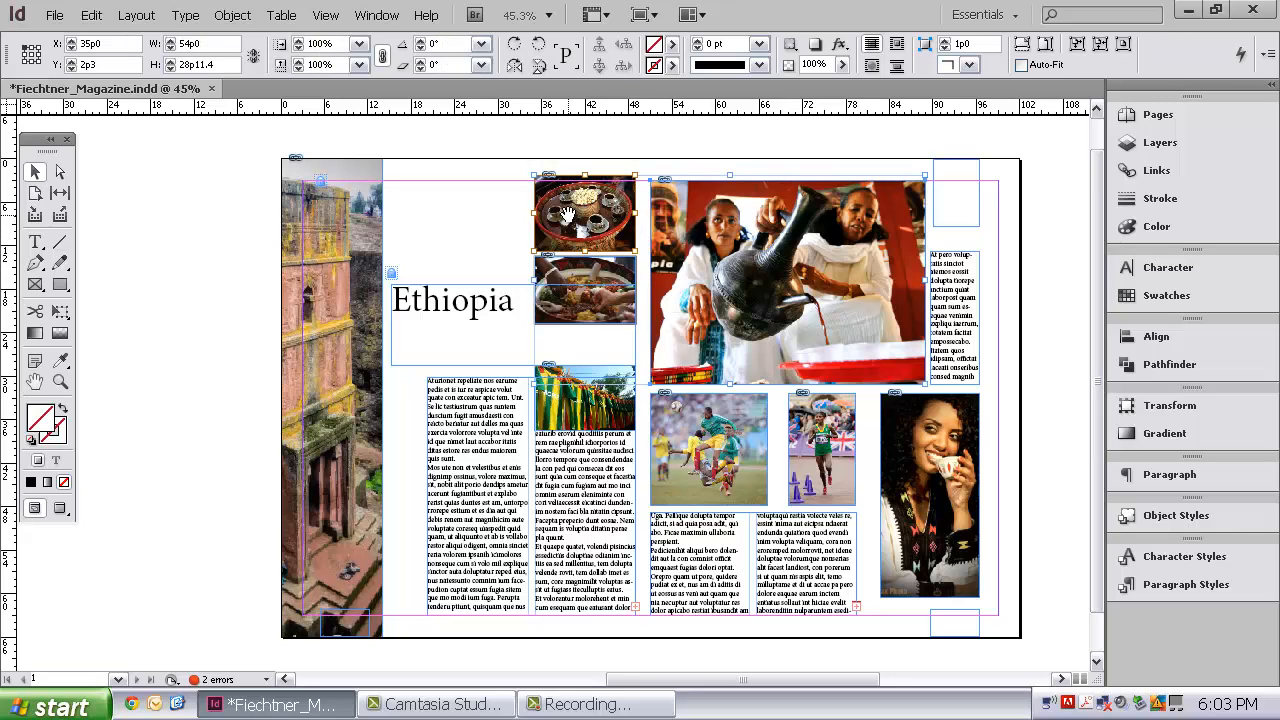
click(146, 220)
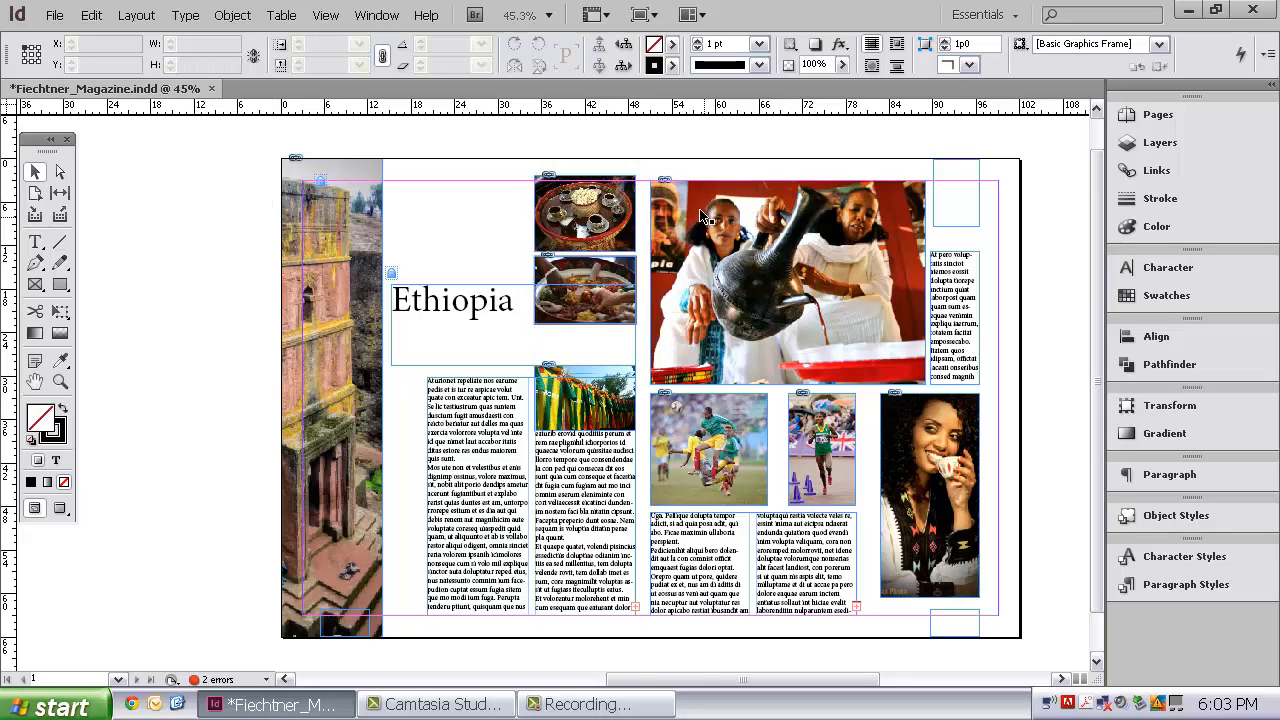
Select the top food photo together with the large coffee-pouring photo and align their top edges
click(718, 204)
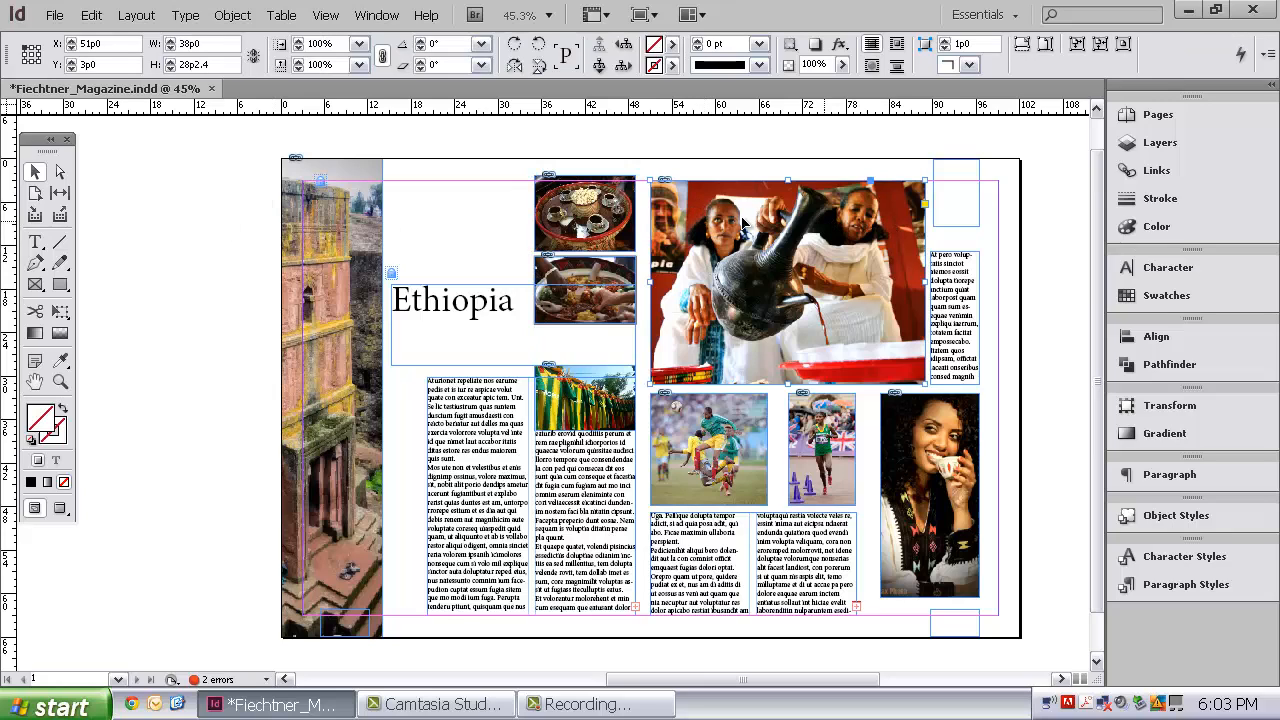
shift+click(626, 211)
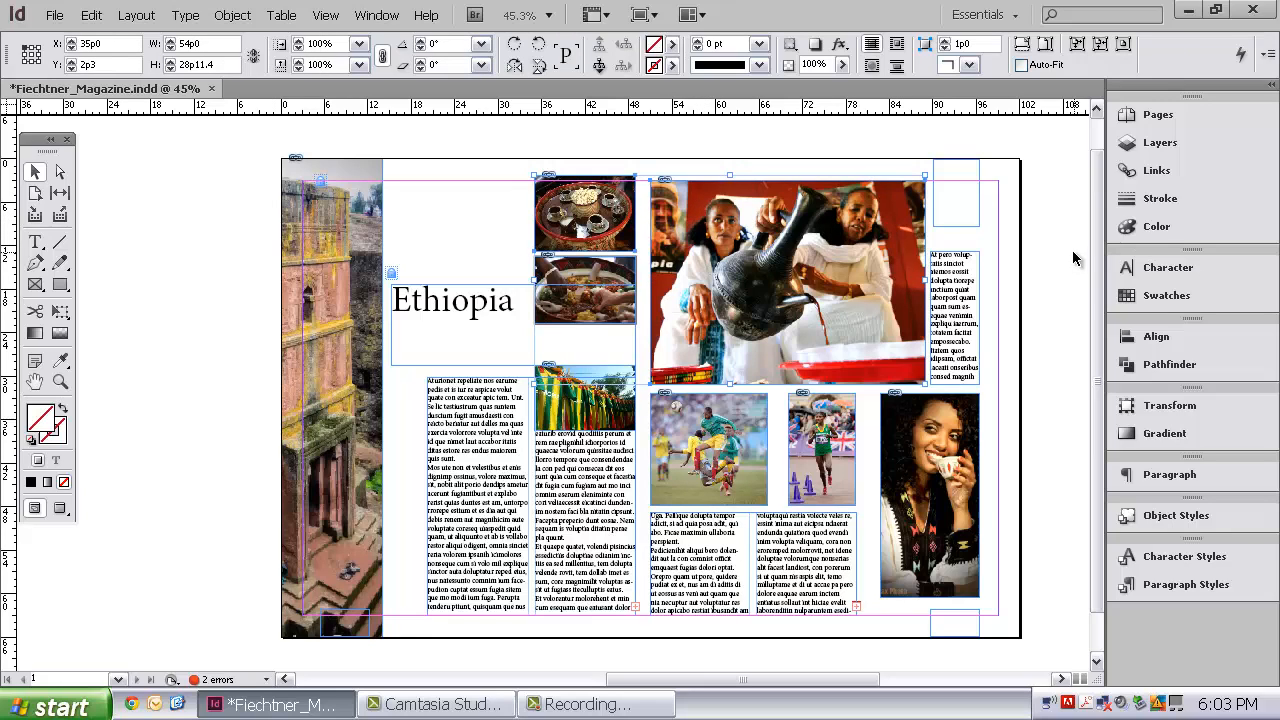
click(1155, 340)
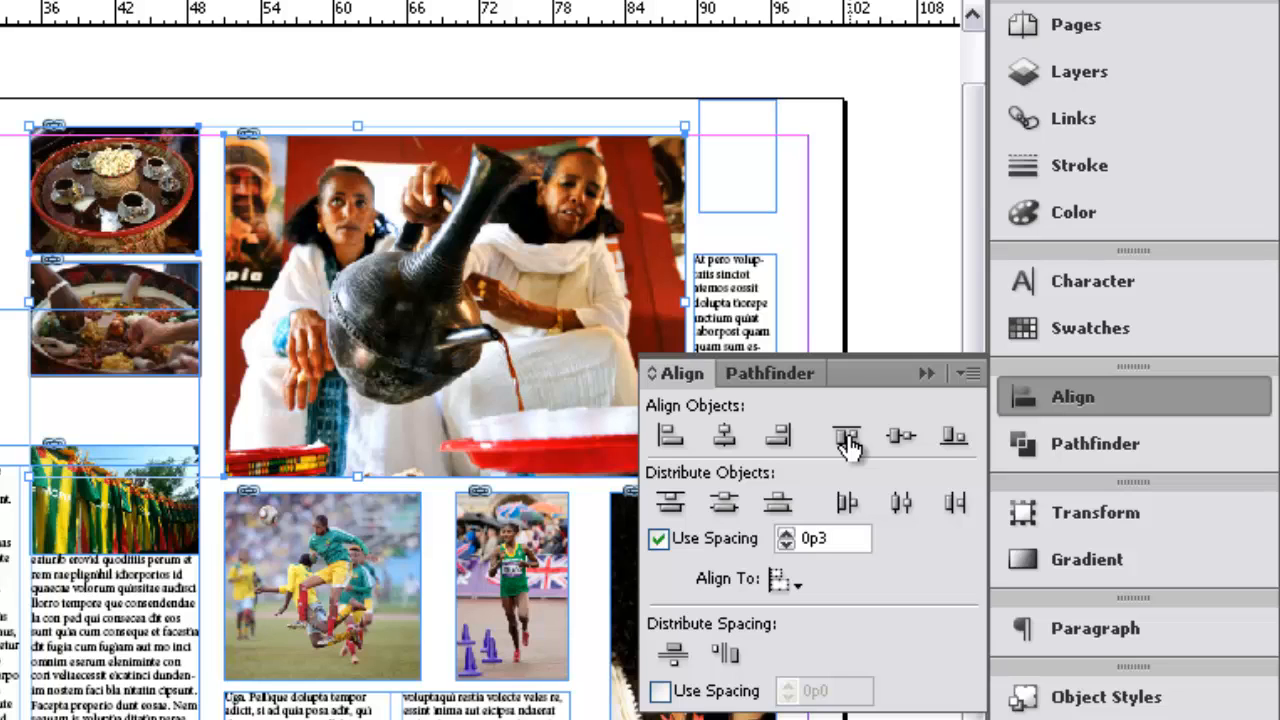
click(845, 437)
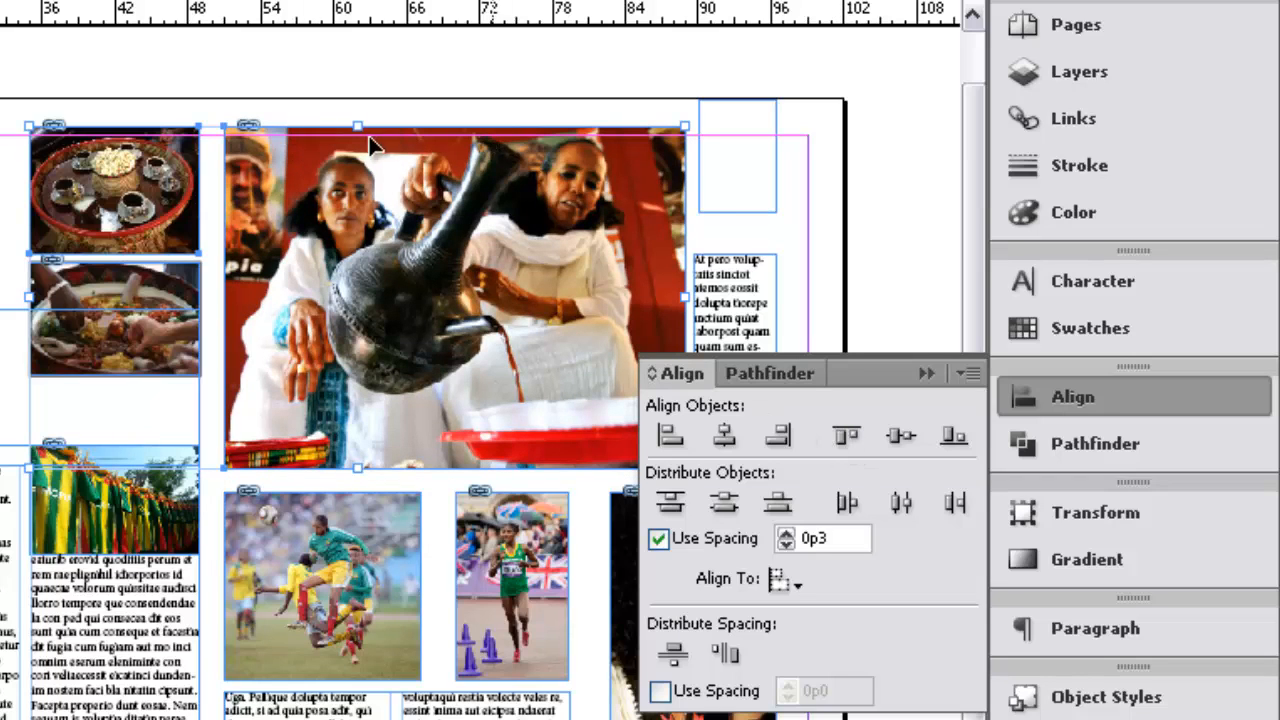
click(924, 372)
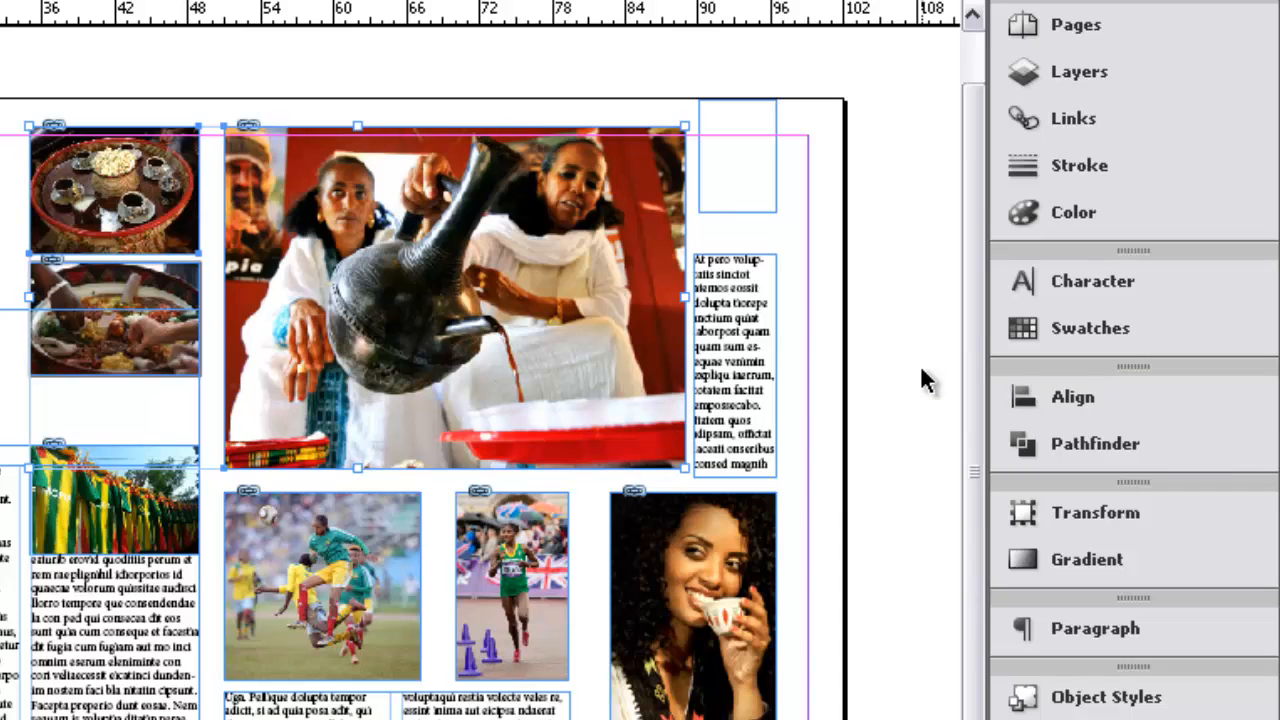
Nudge both aligned photos downward by three arrow-key increments
key(Down)
key(Down)
key(Down)
key(Down)
key(Down)
key(Down)
key(Down)
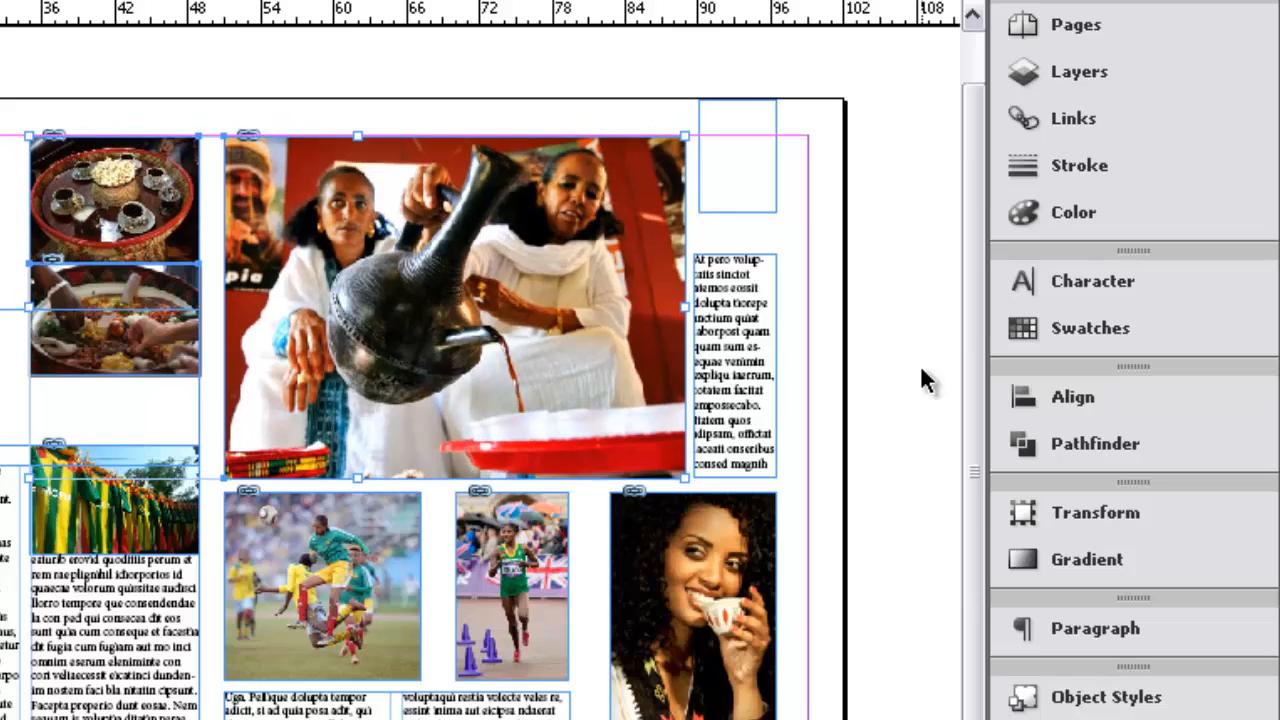
click(866, 283)
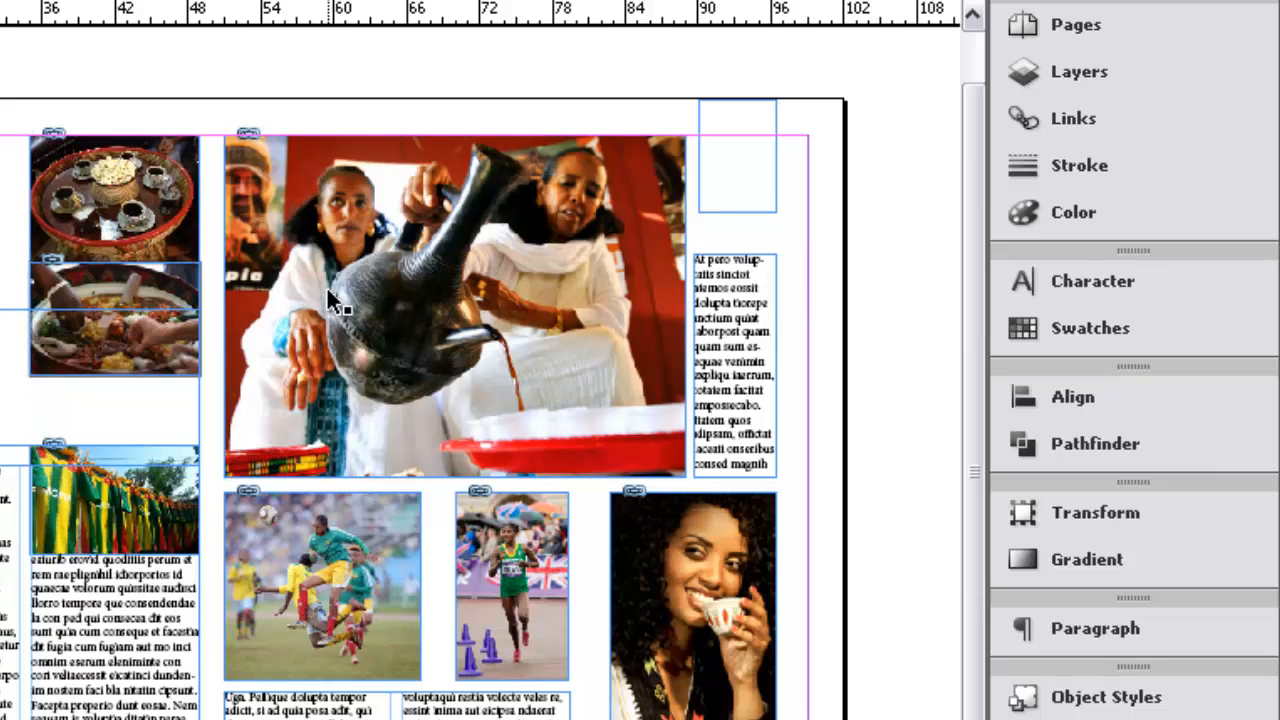
Select the three stacked photos in the left image column and distribute their vertical spacing evenly
click(106, 209)
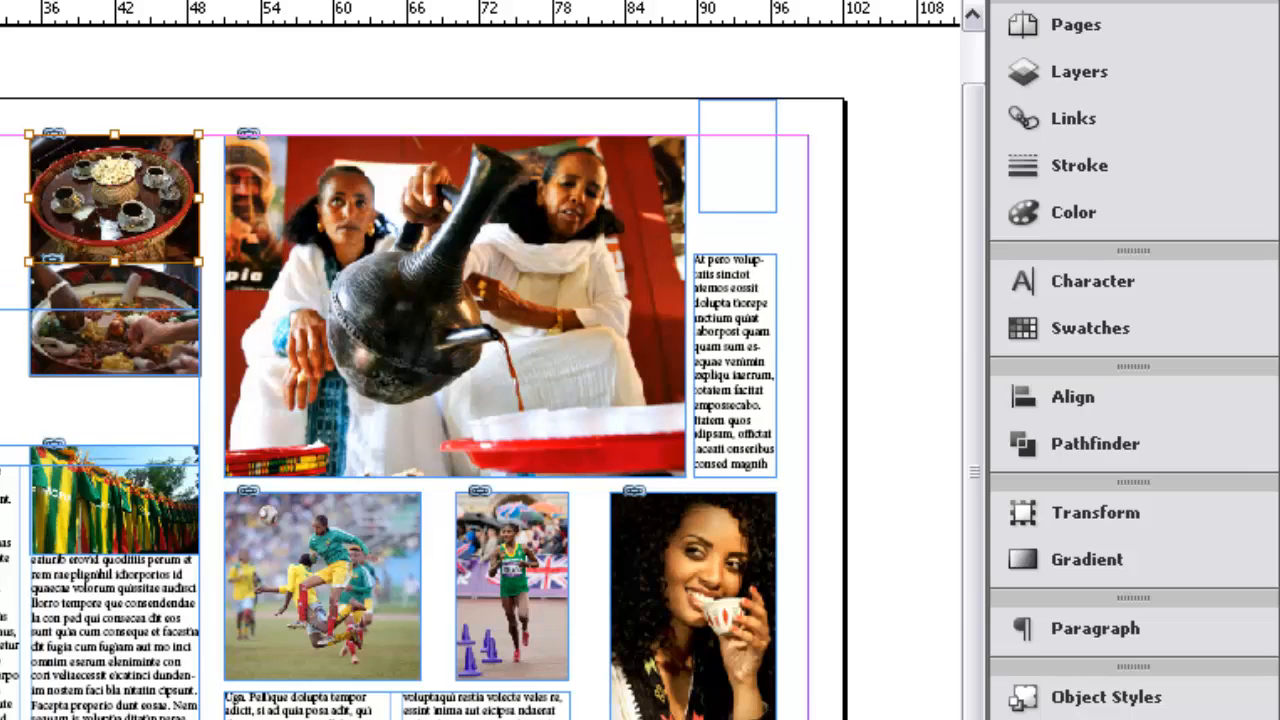
click(80, 184)
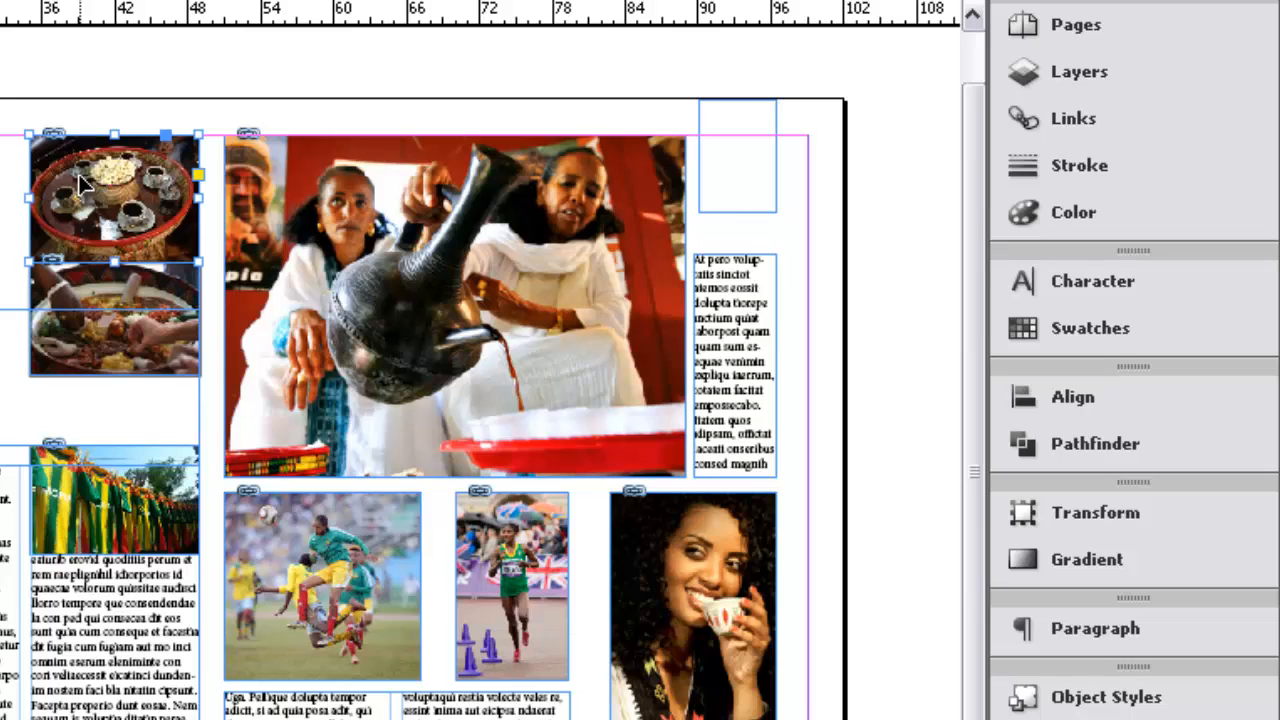
shift+click(90, 292)
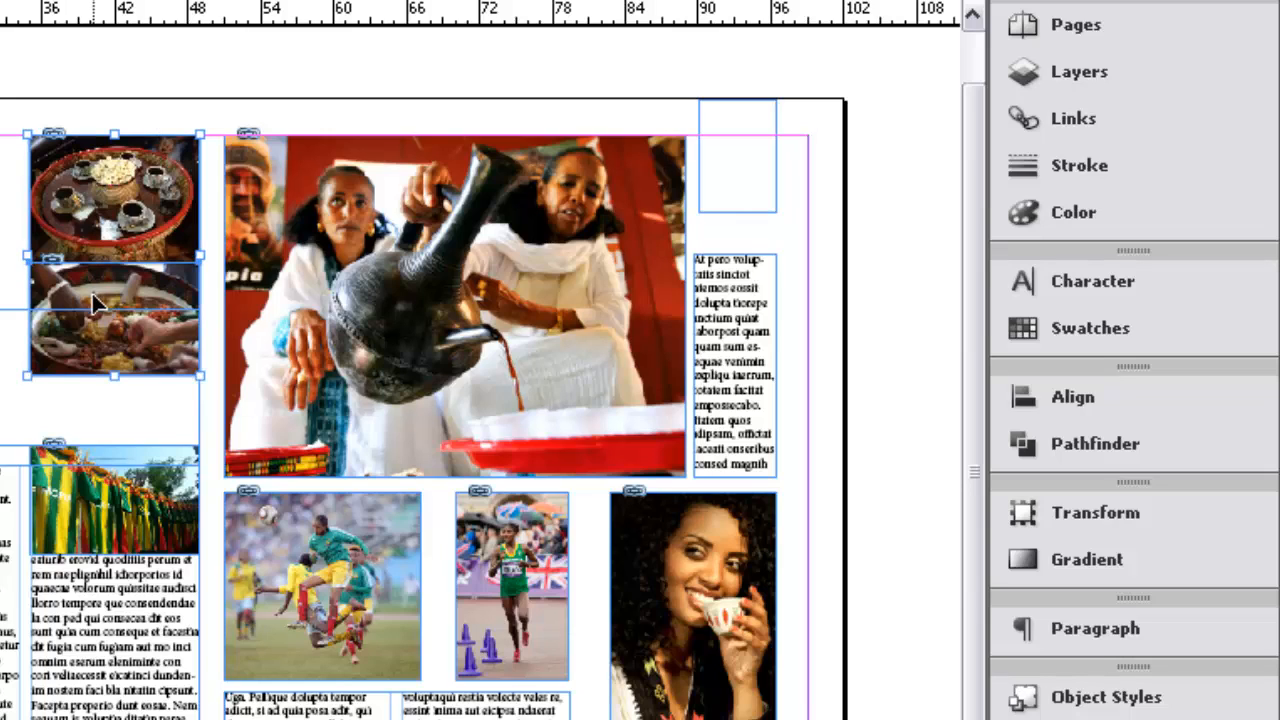
shift+click(78, 459)
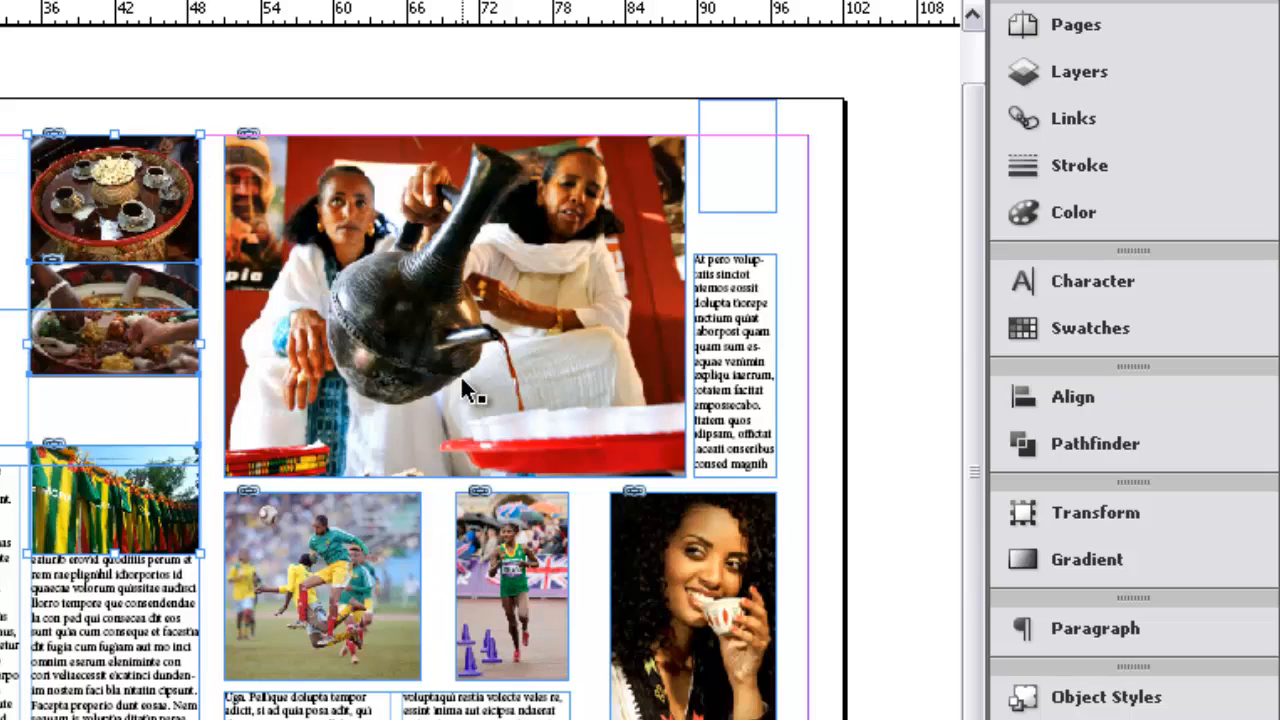
click(1066, 396)
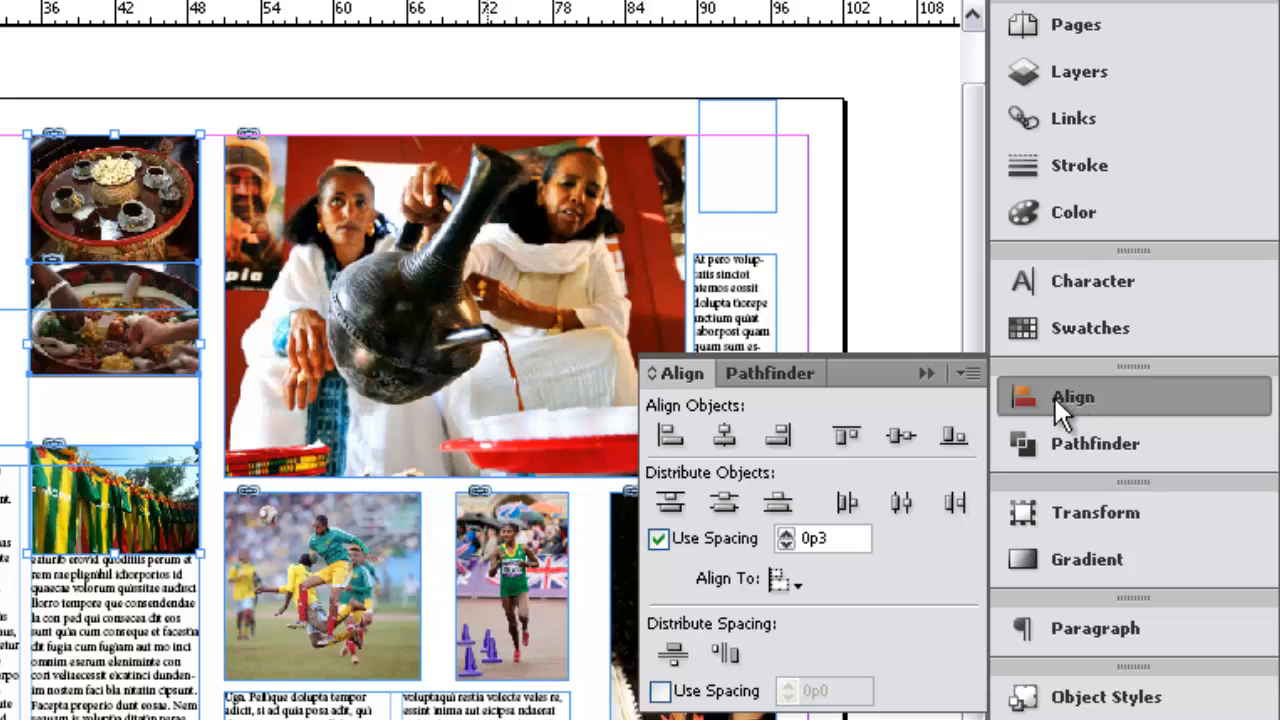
click(673, 655)
click(673, 655)
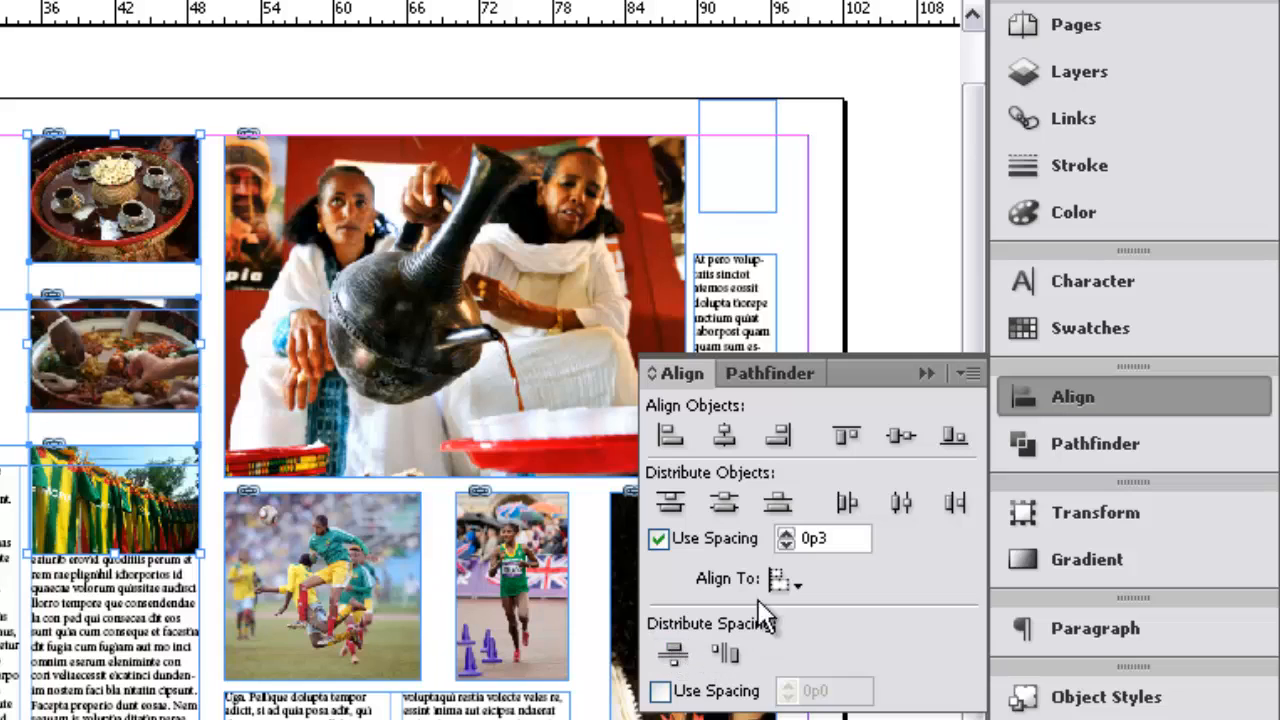
click(161, 128)
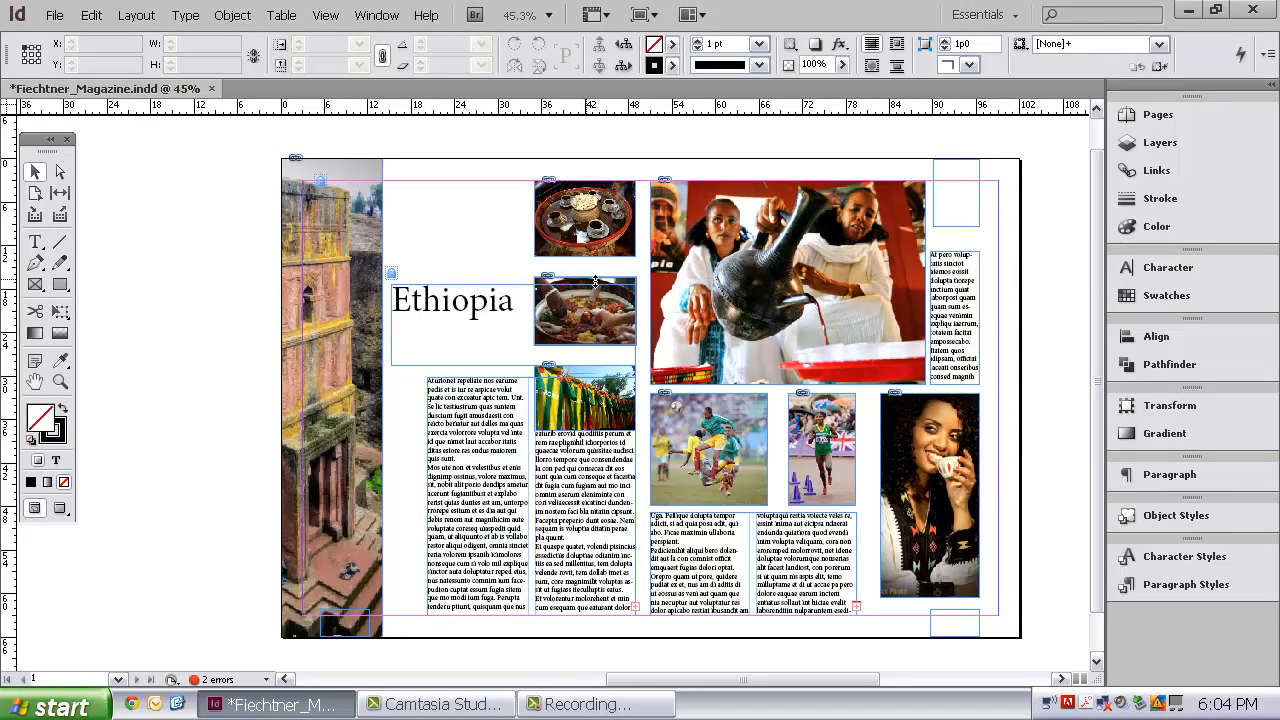
Nudge the middle food photo upward by seven arrow-key increments
click(591, 284)
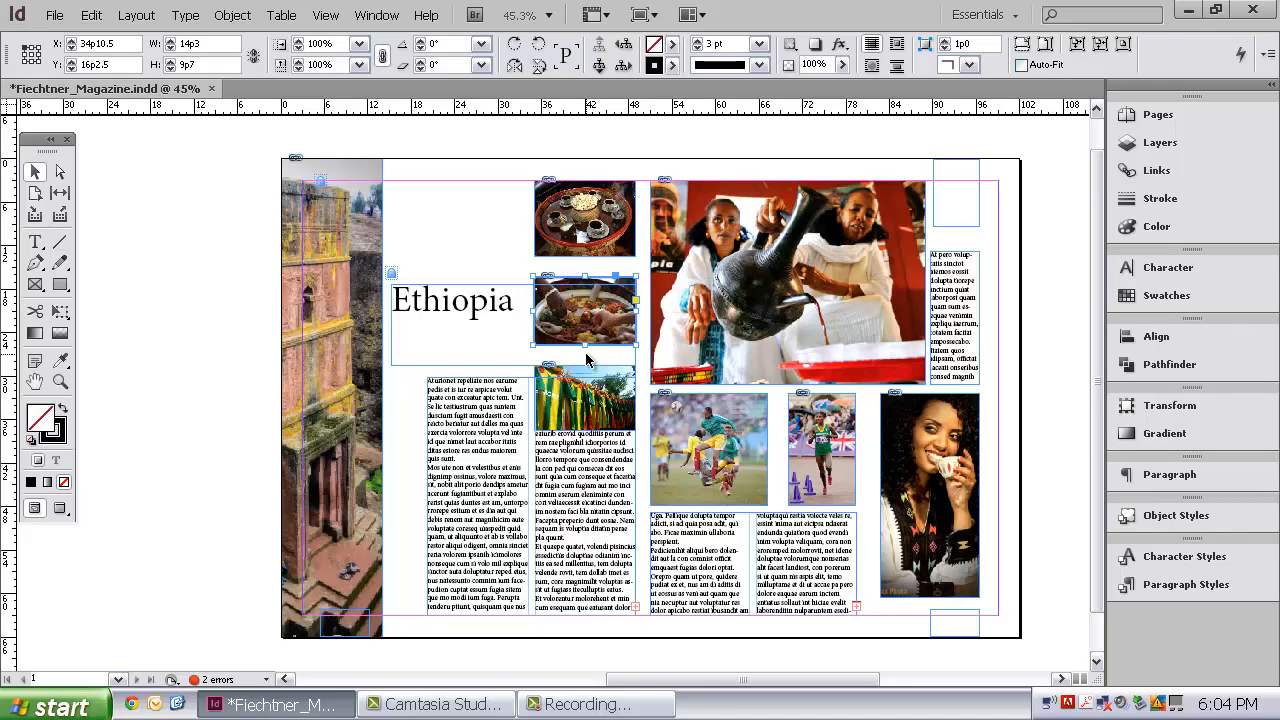
key(Up)
key(Up)
key(Up)
key(Up)
key(Up)
key(Up)
key(Up)
key(Up)
key(Up)
key(Up)
key(Up)
key(Up)
key(Up)
key(Up)
key(Up)
key(Up)
key(Up)
key(Up)
key(Up)
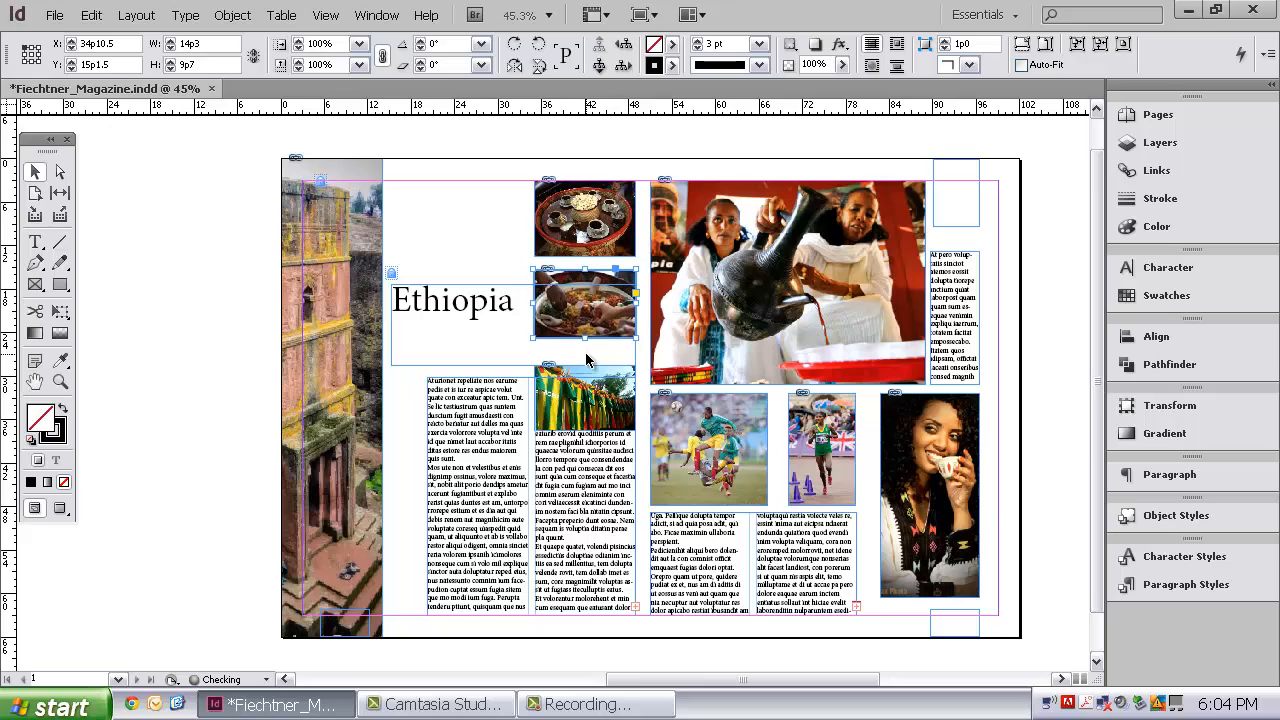
key(Up)
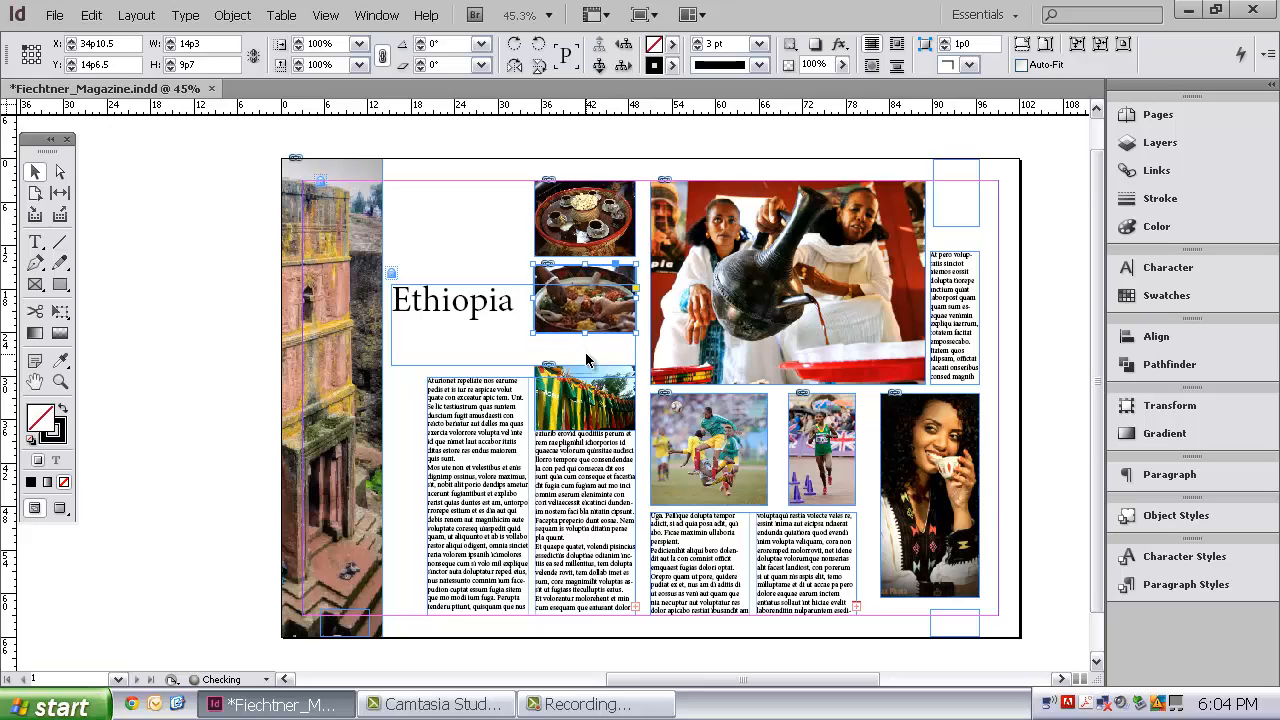
Switch both the horizontal and vertical ruler units from picas to inches
click(718, 440)
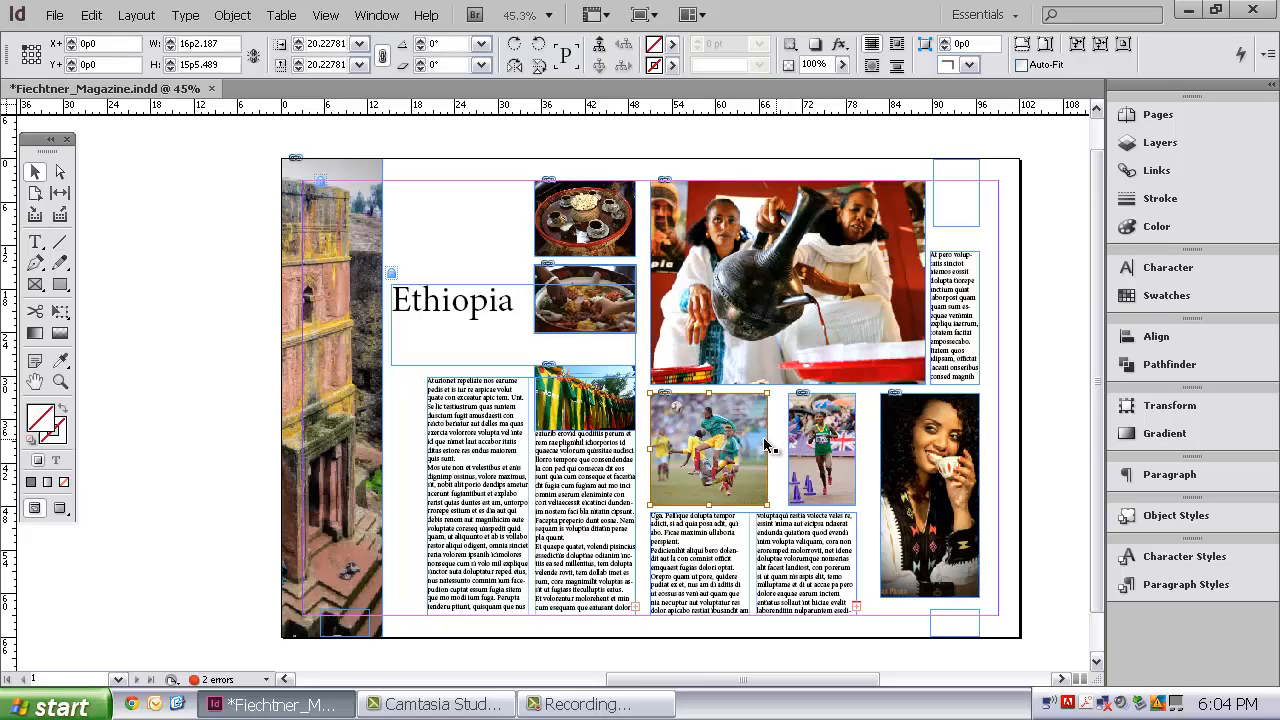
click(766, 444)
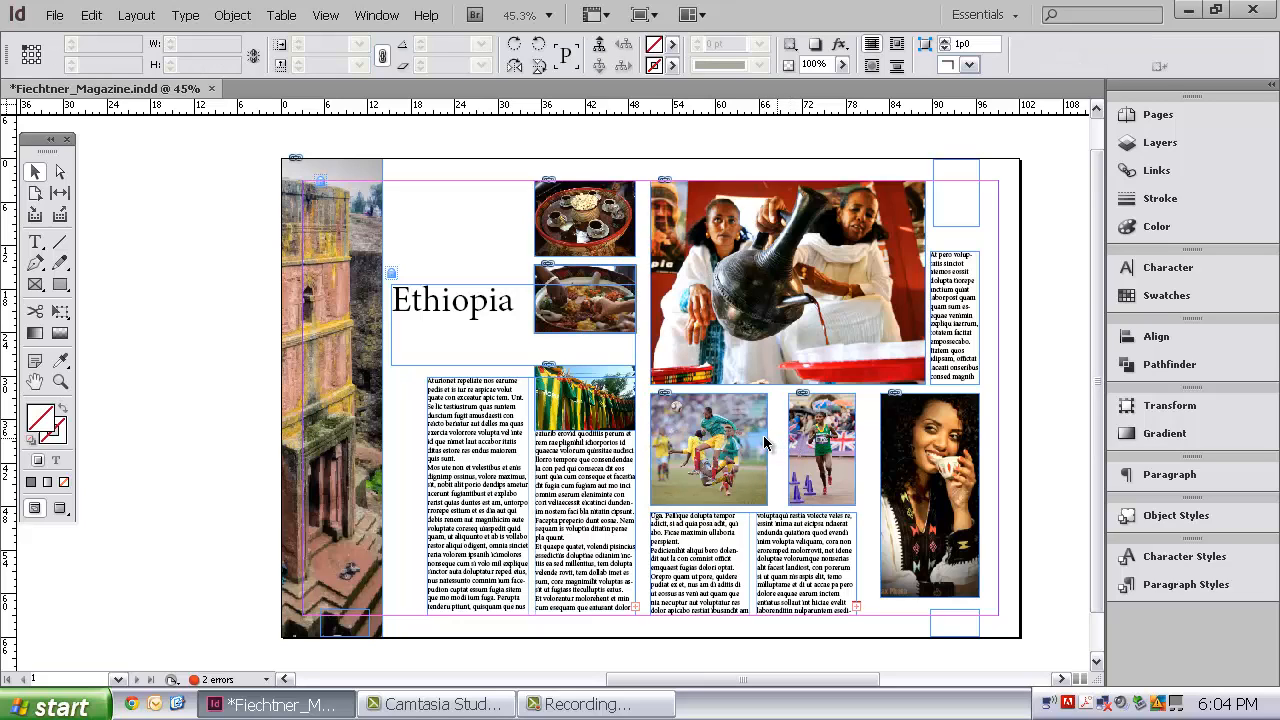
shift+click(818, 444)
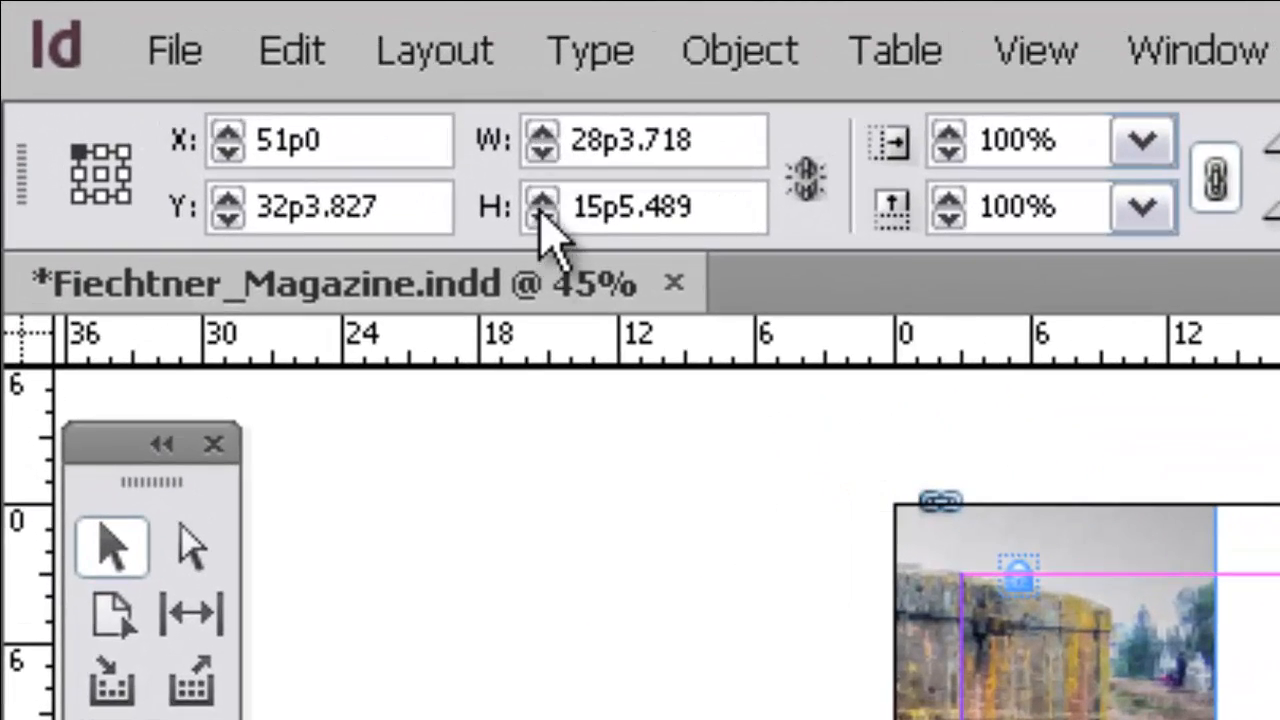
right_click(664, 342)
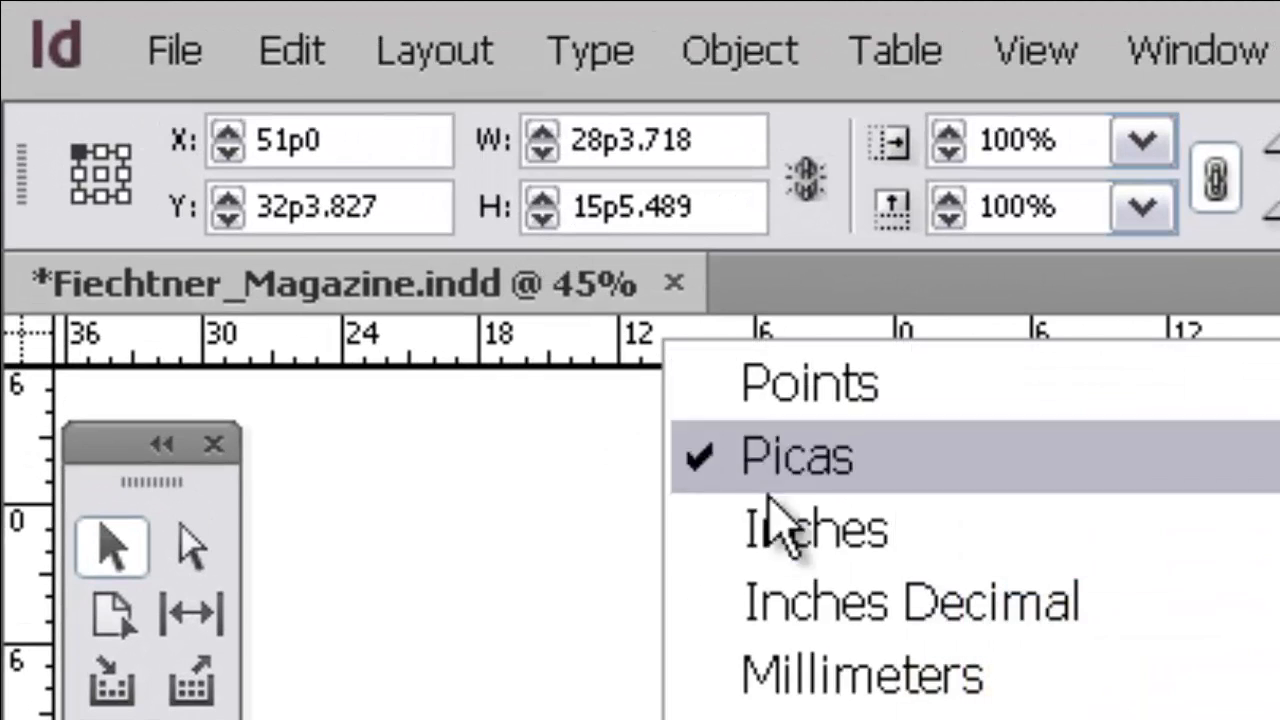
click(800, 548)
right_click(40, 429)
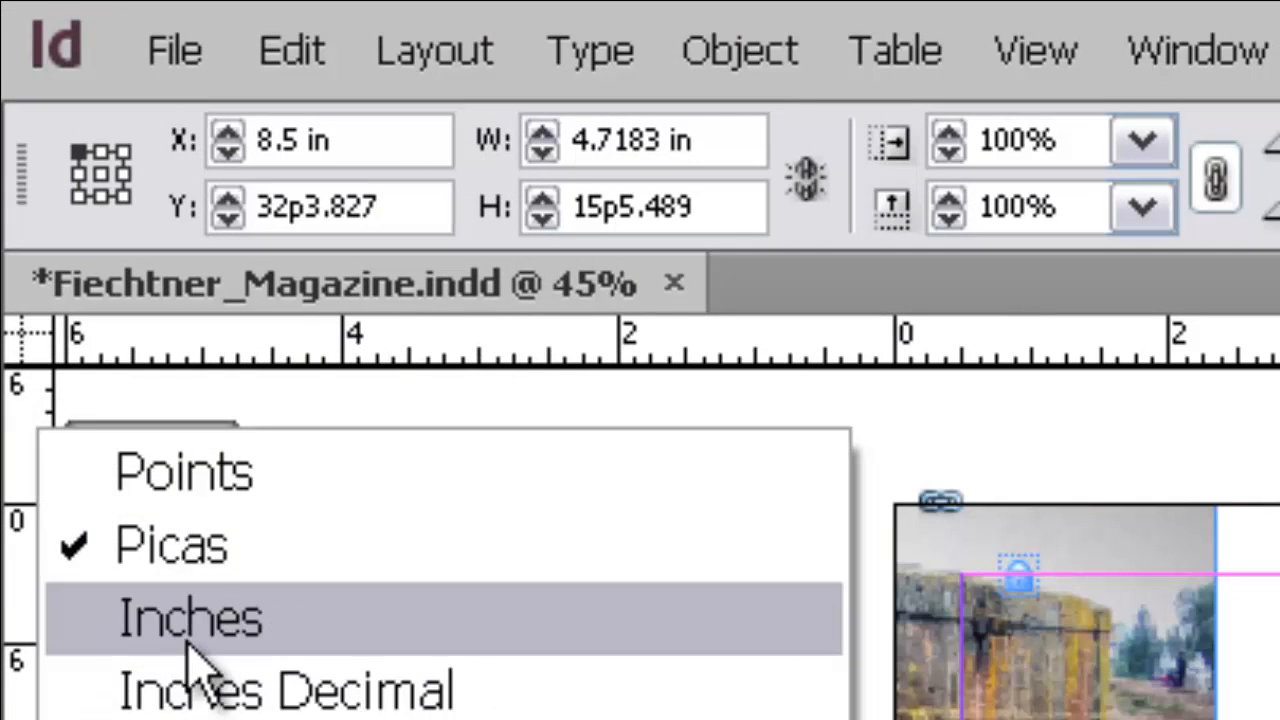
click(183, 640)
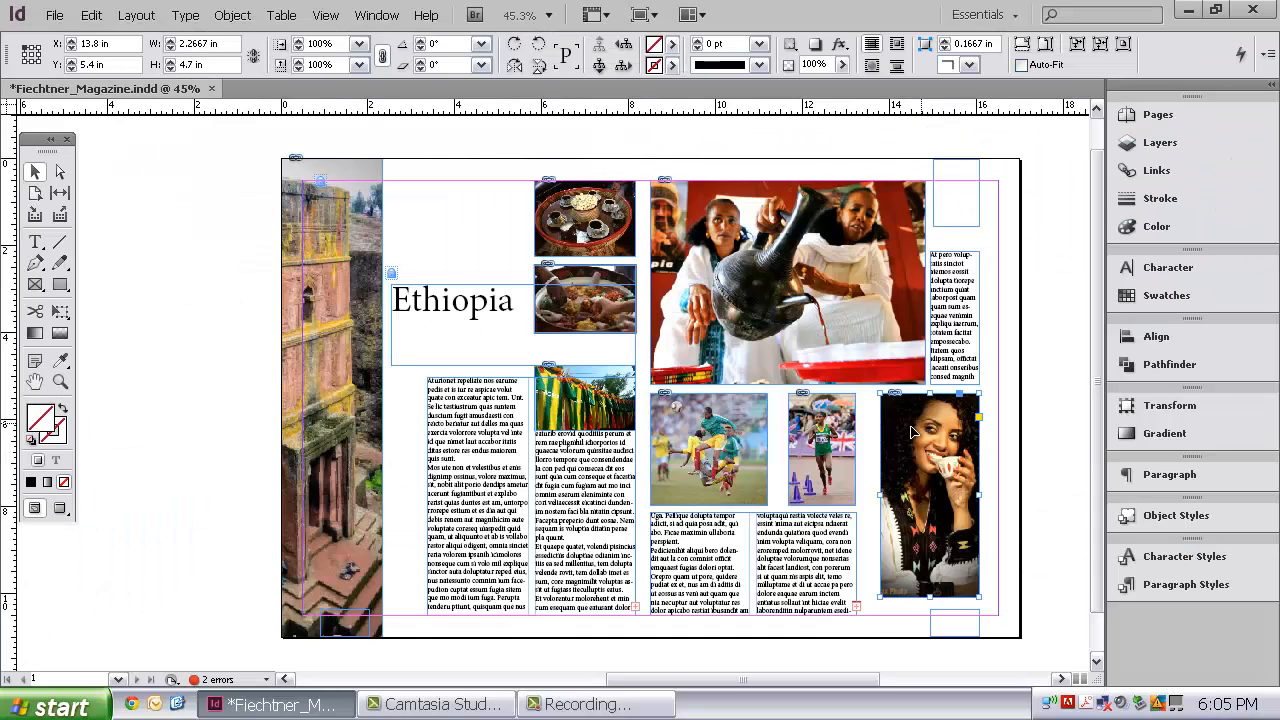
Select the soccer, runner and smiling-woman photos and align their top edges
shift+click(826, 446)
shift+click(718, 442)
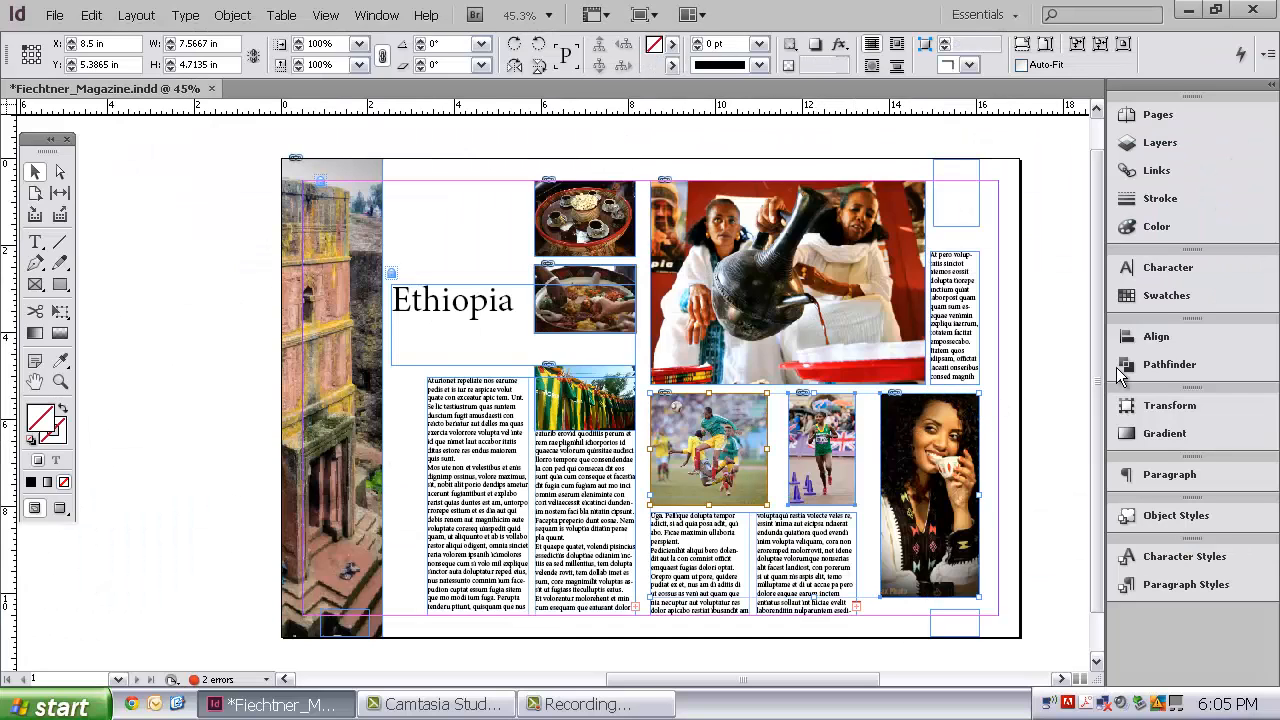
click(1156, 337)
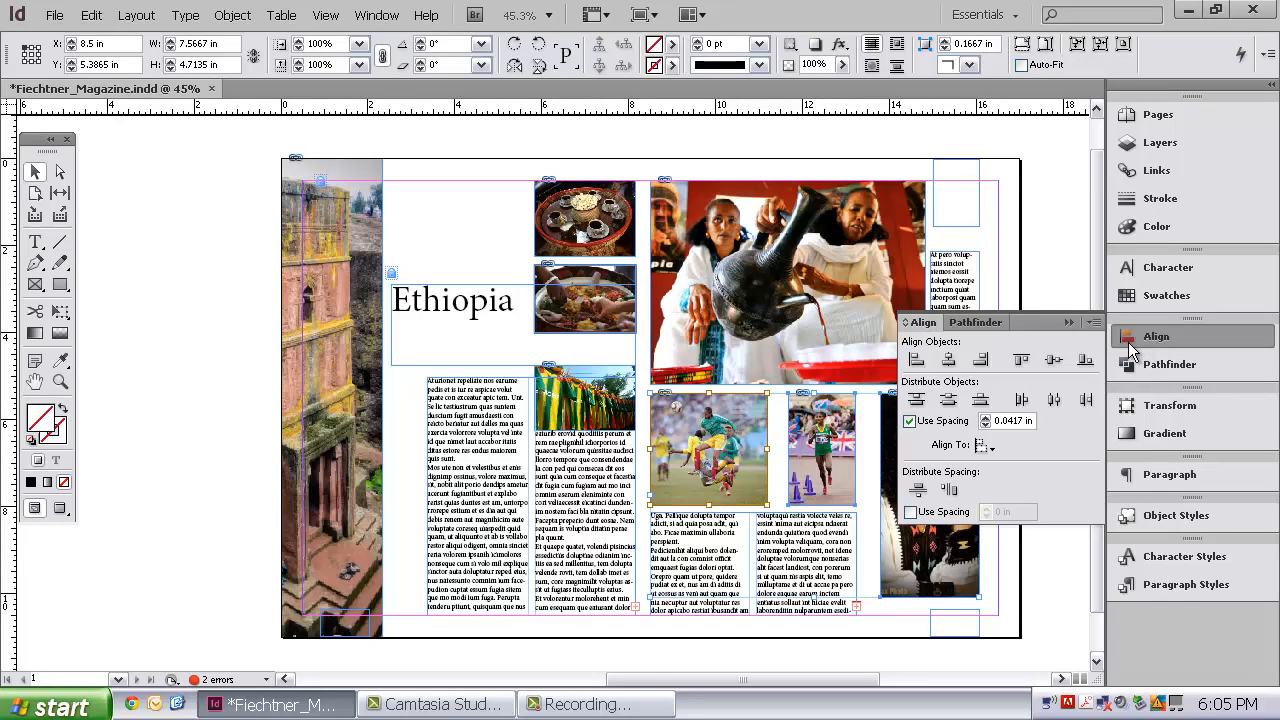
click(752, 441)
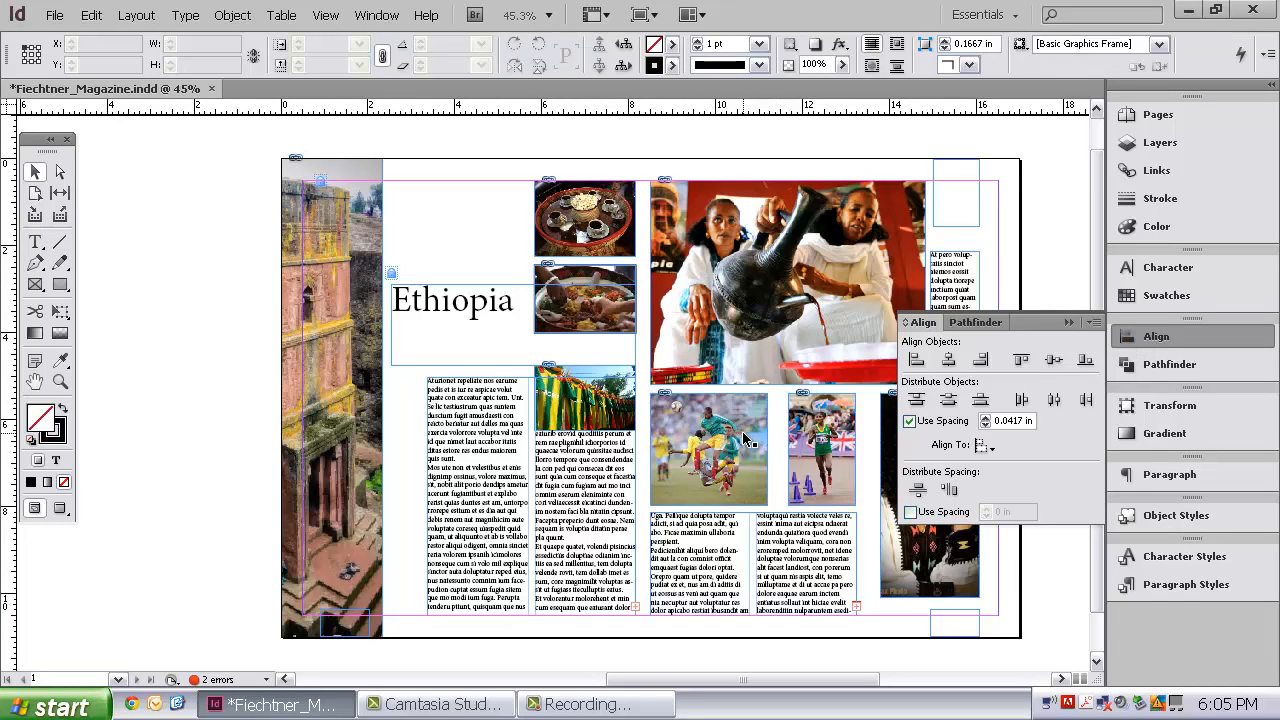
shift+click(808, 438)
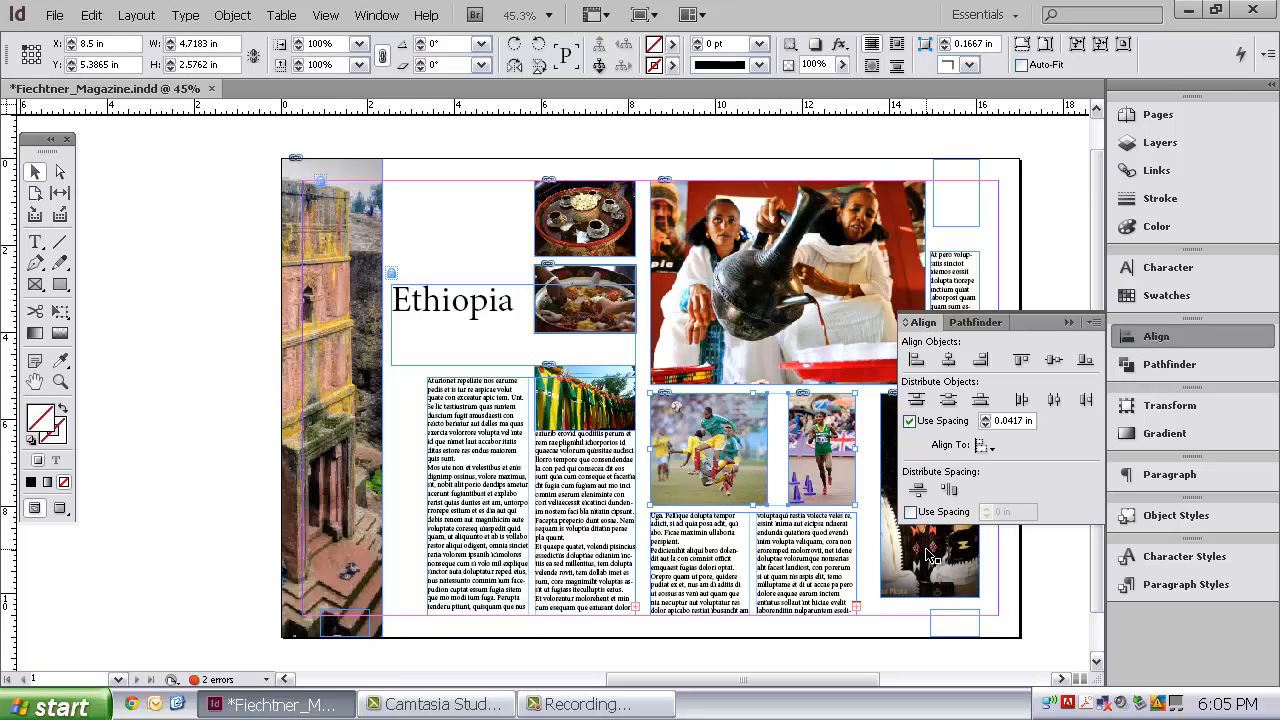
shift+click(928, 555)
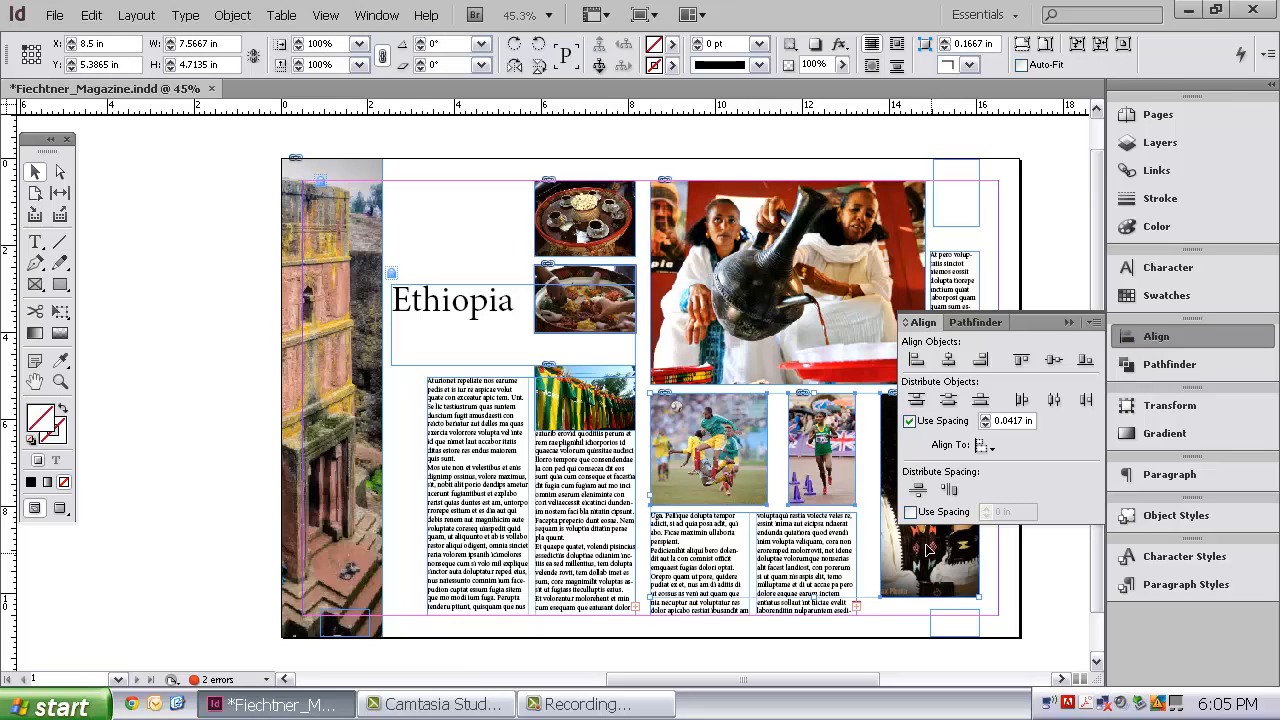
click(1022, 362)
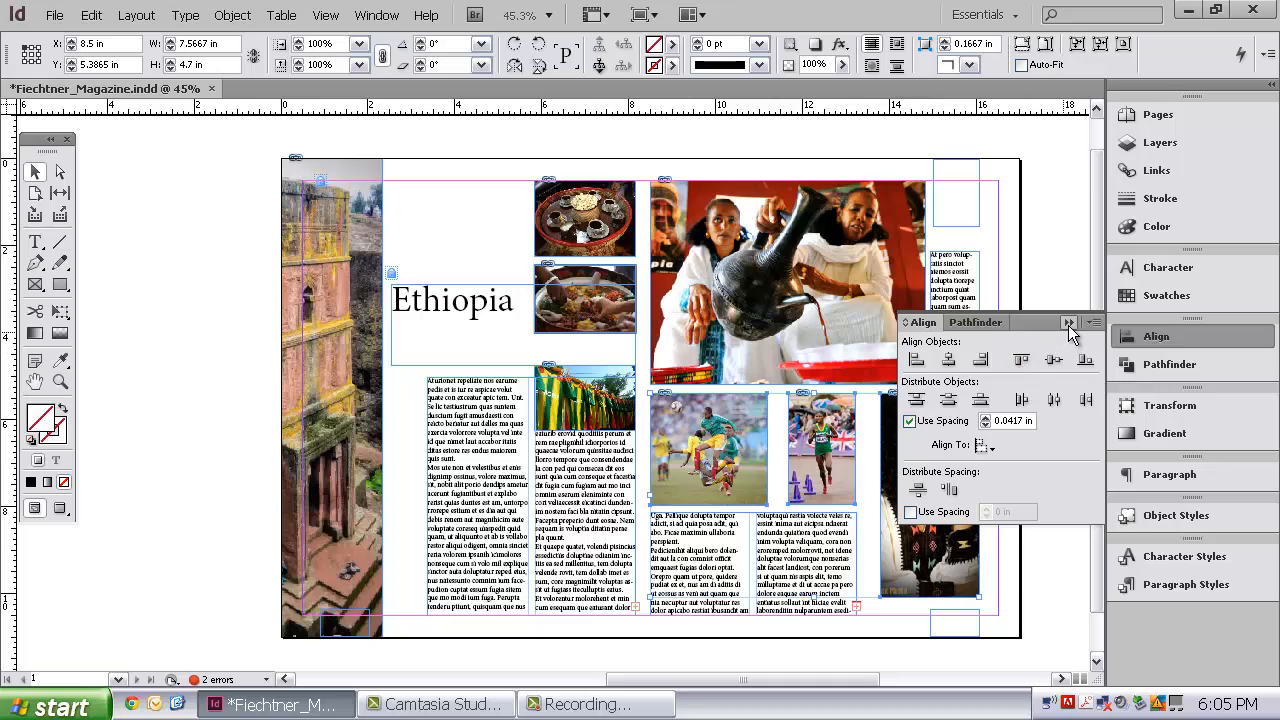
click(1068, 323)
click(1064, 427)
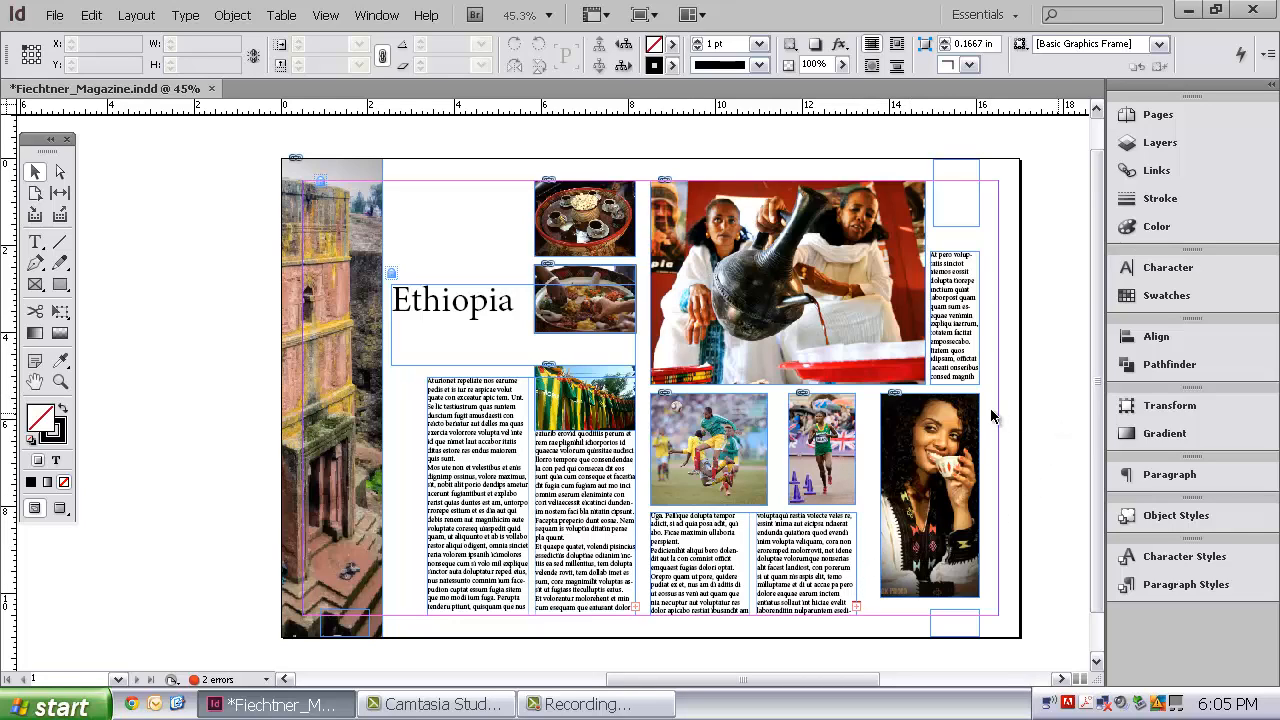
Hide the frame edges on the spread
click(328, 16)
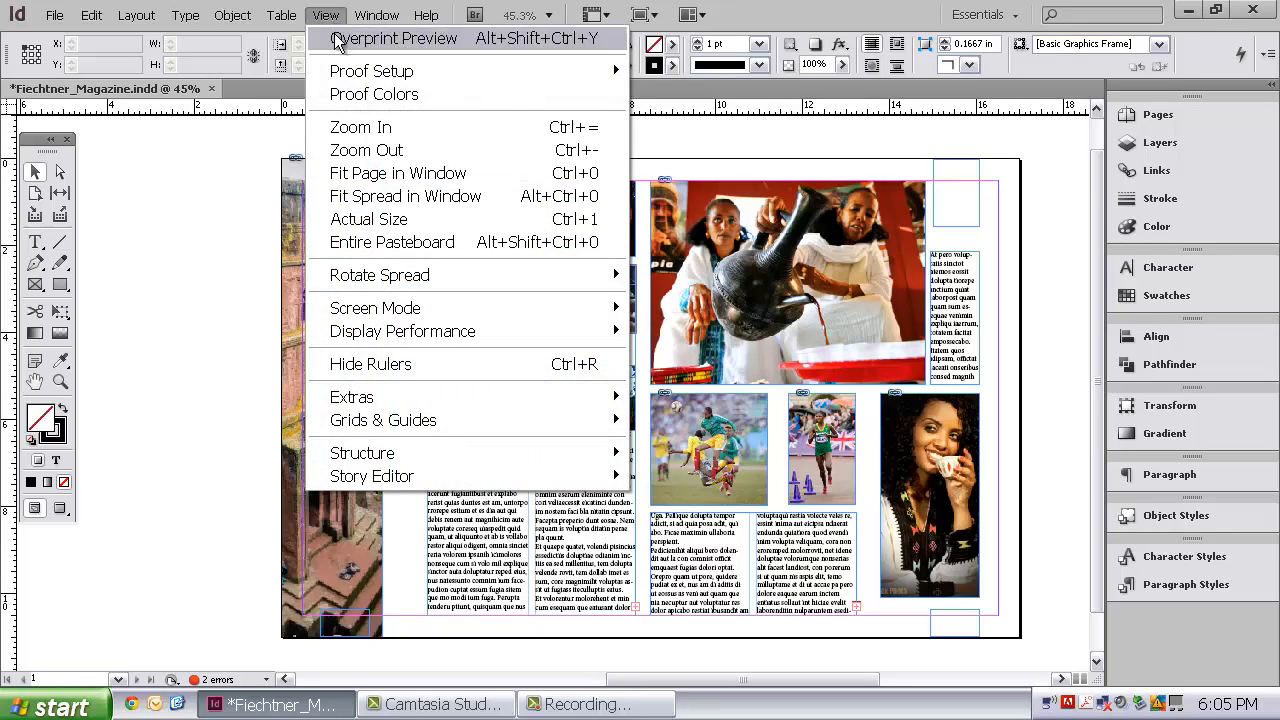
mouse_move(503, 397)
click(672, 398)
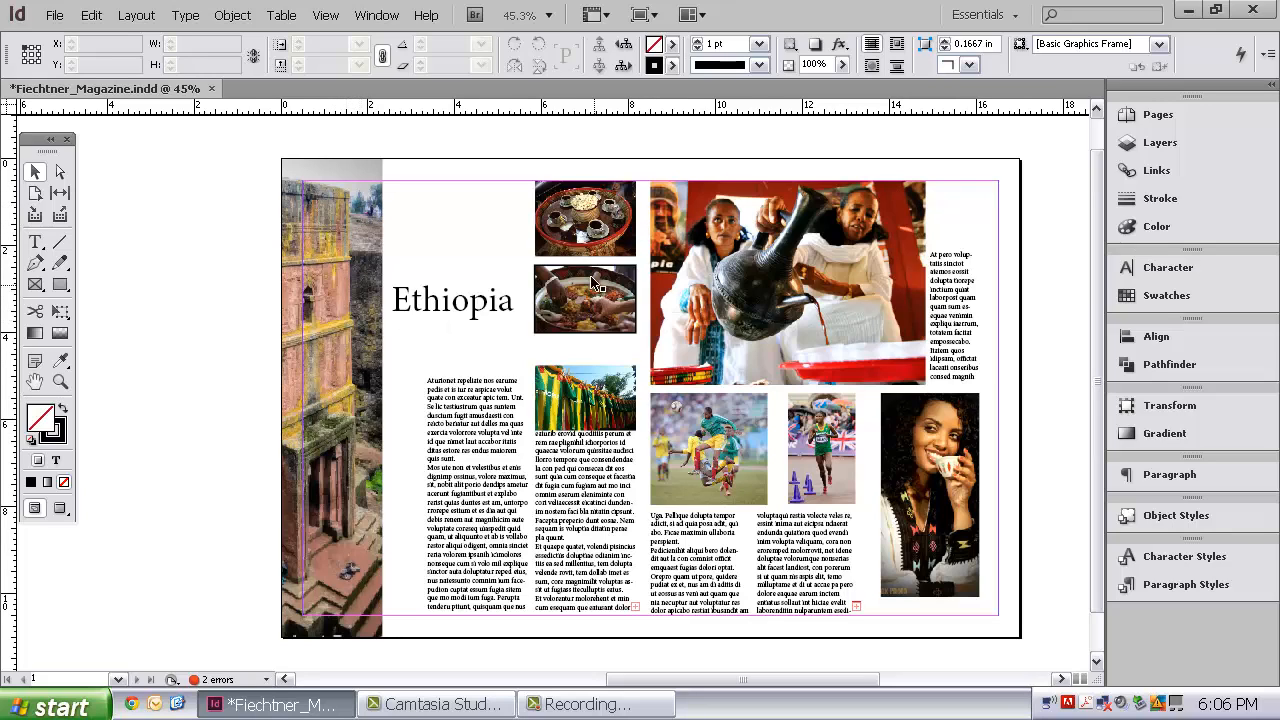
Select all seven photos on the spread and give their frames a 1 pt stroke
click(600, 222)
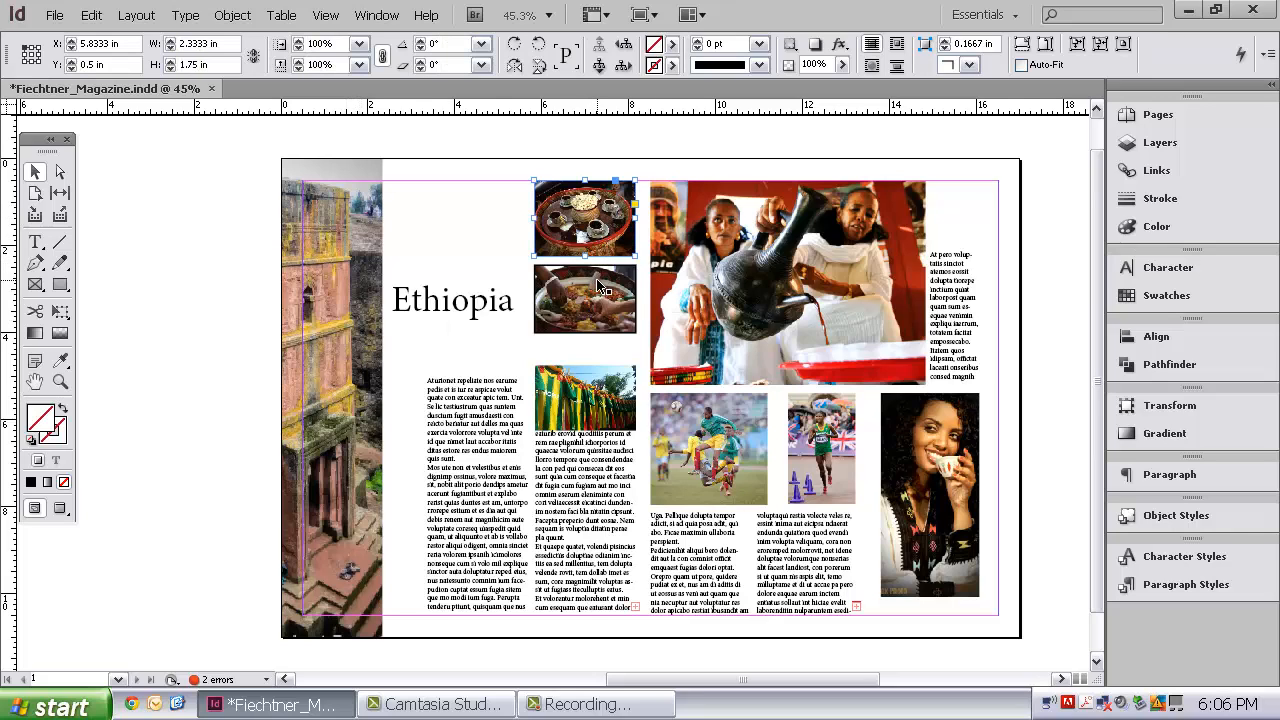
shift+click(606, 289)
shift+click(612, 386)
shift+click(731, 325)
shift+click(701, 435)
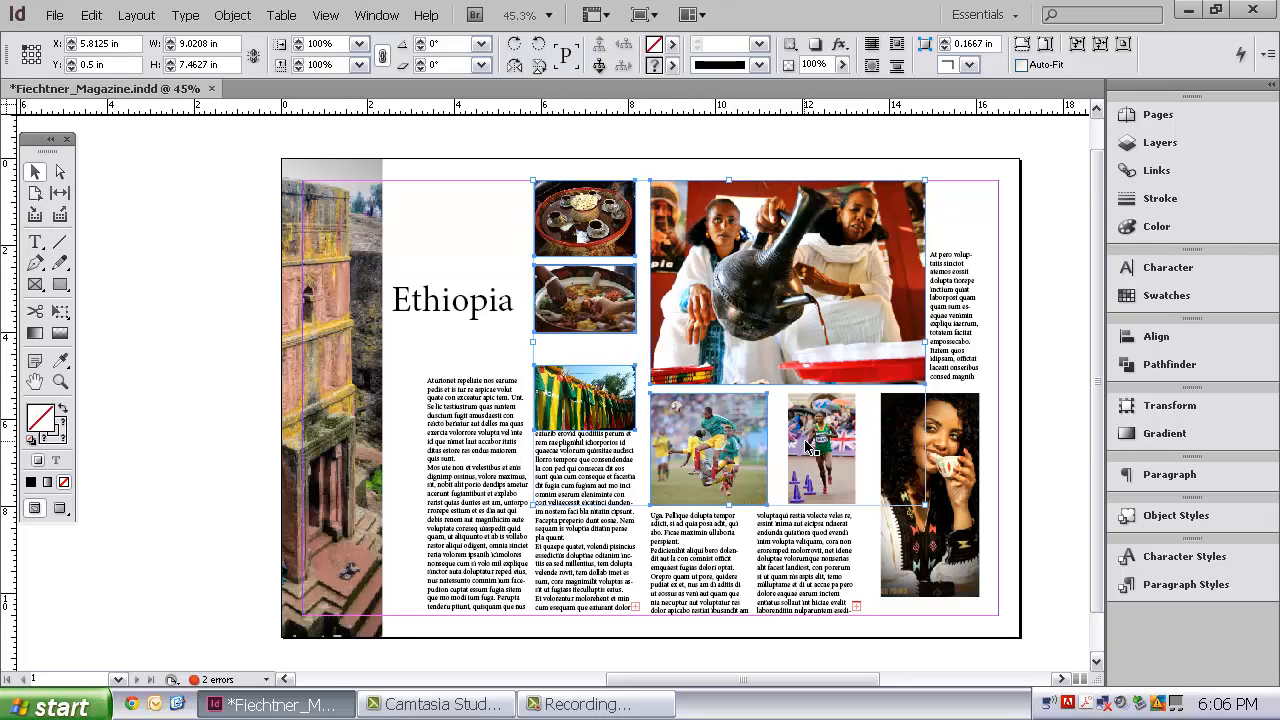
shift+click(813, 450)
shift+click(952, 478)
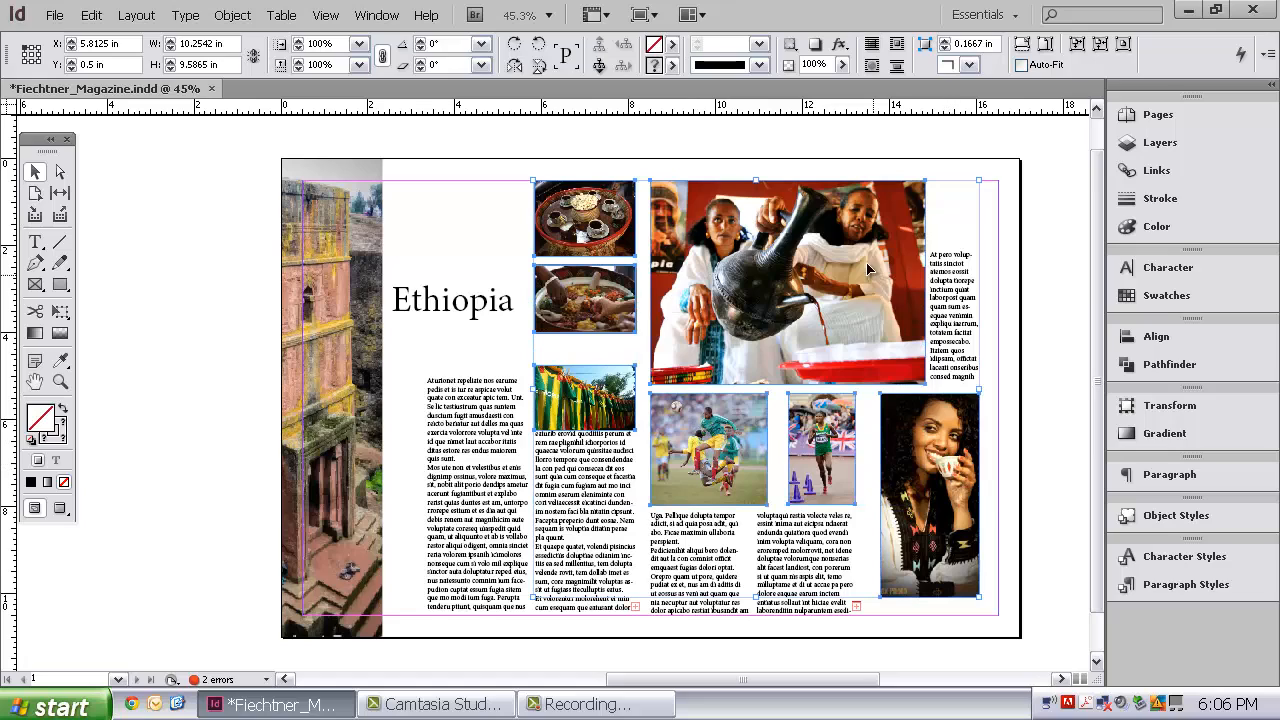
click(759, 44)
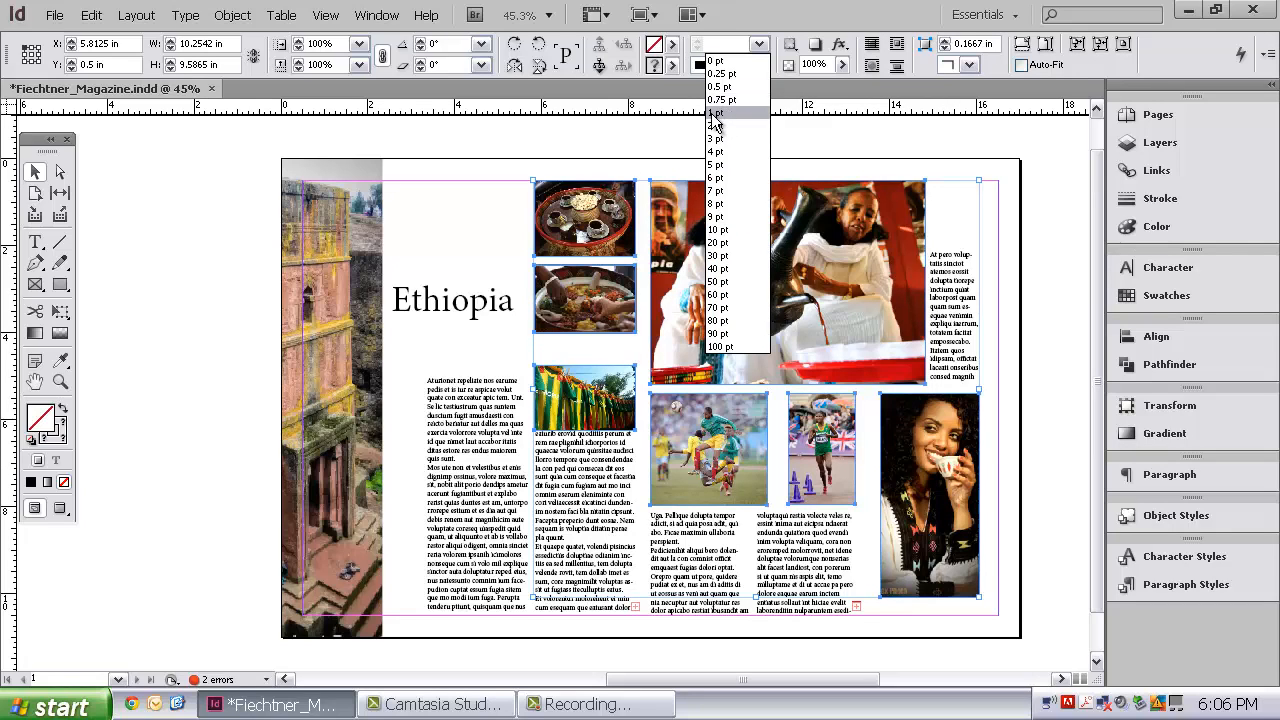
click(716, 113)
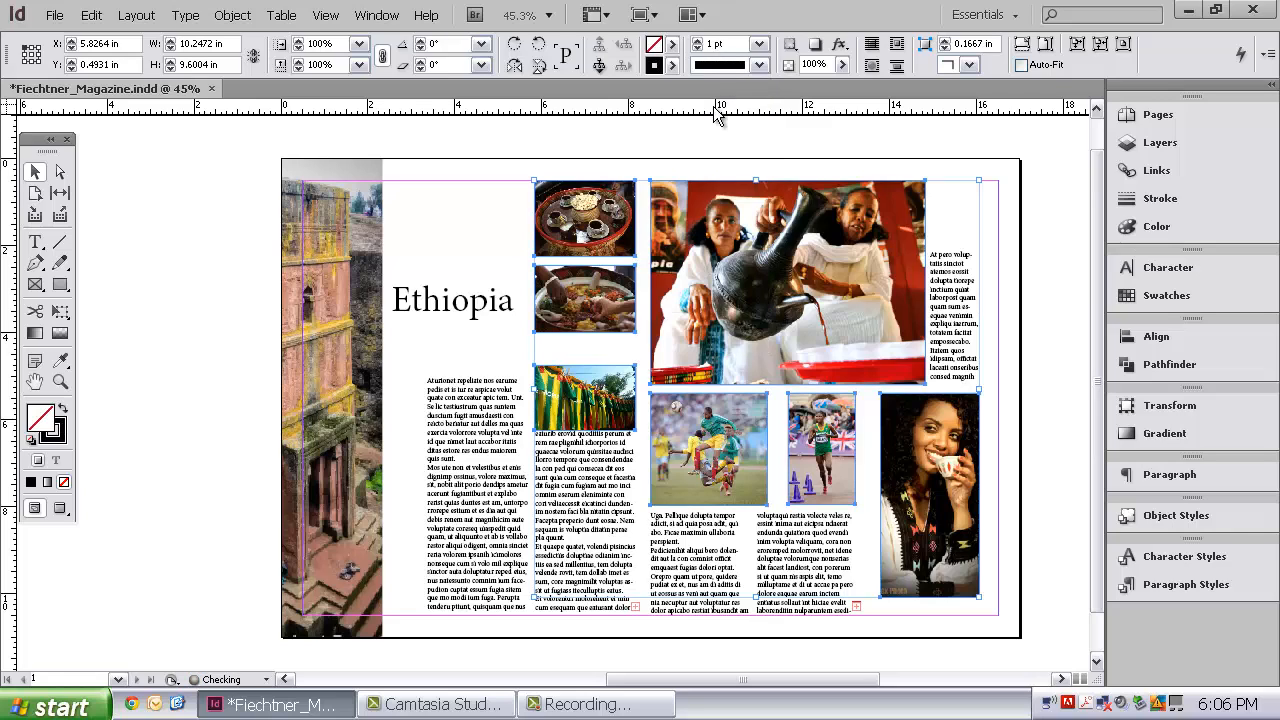
Sample a red from the coffee-pouring photo with the Eyedropper as the photos' stroke colour
click(64, 432)
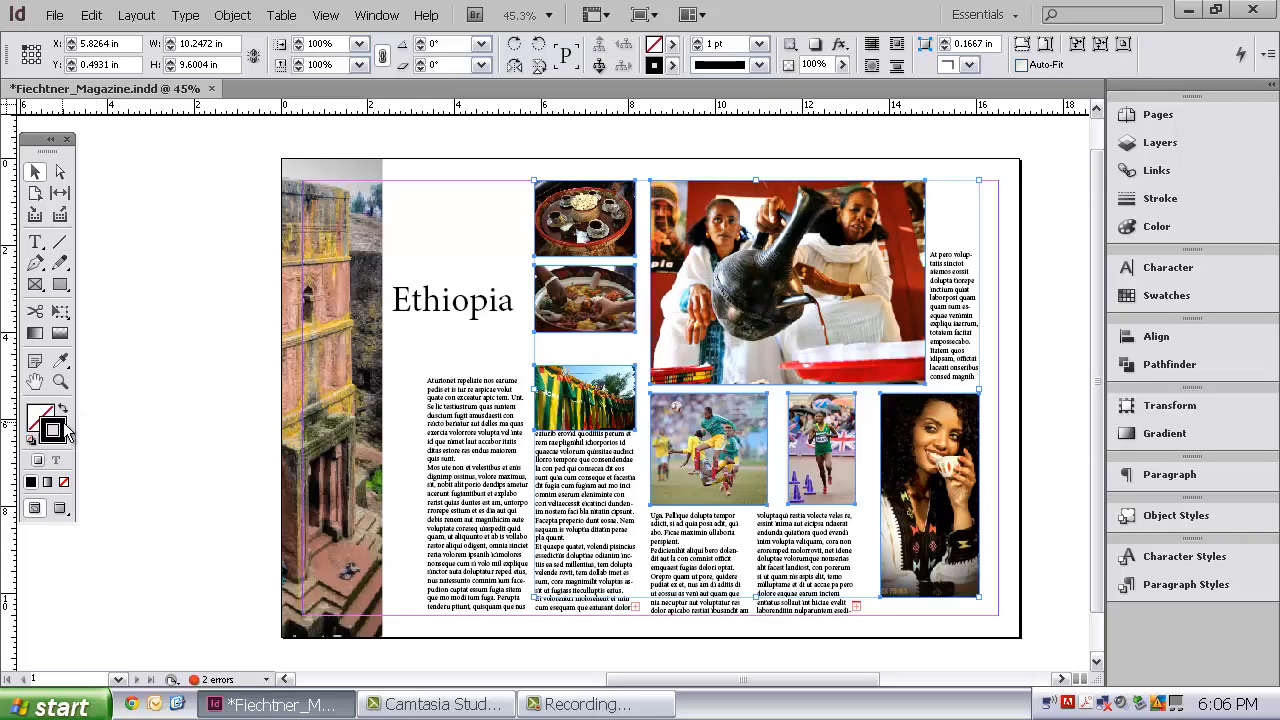
click(60, 362)
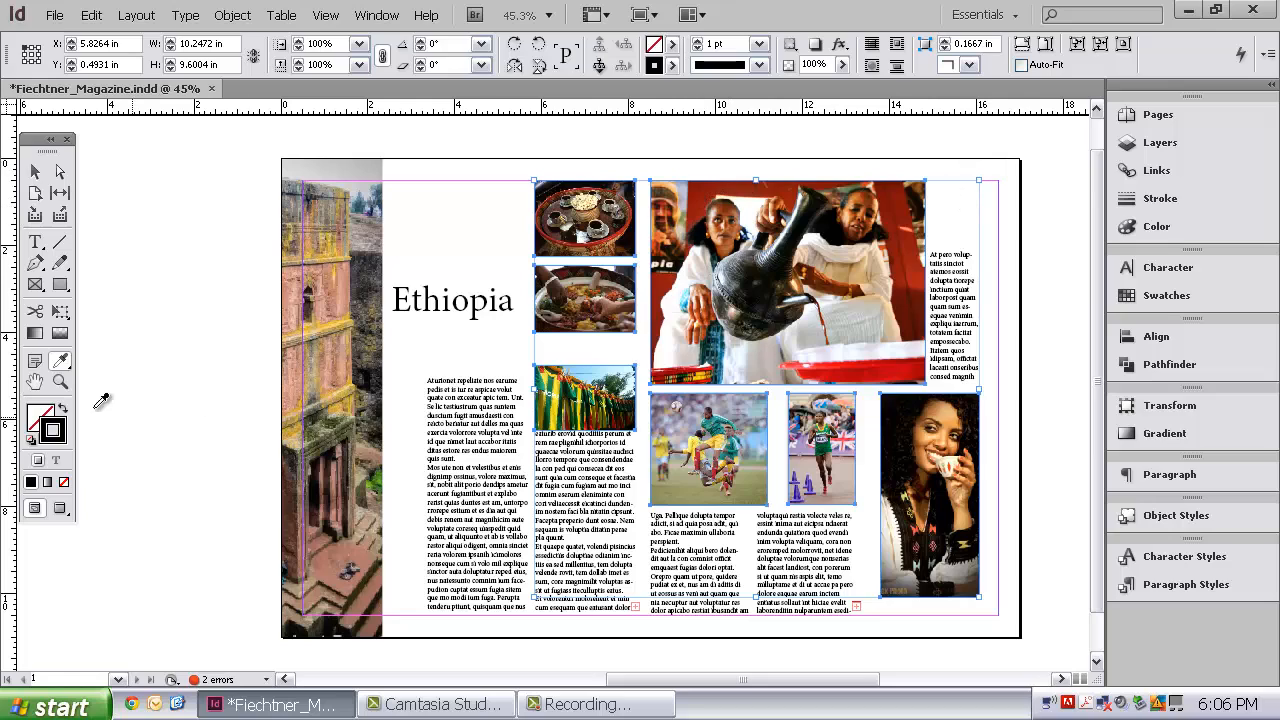
click(690, 188)
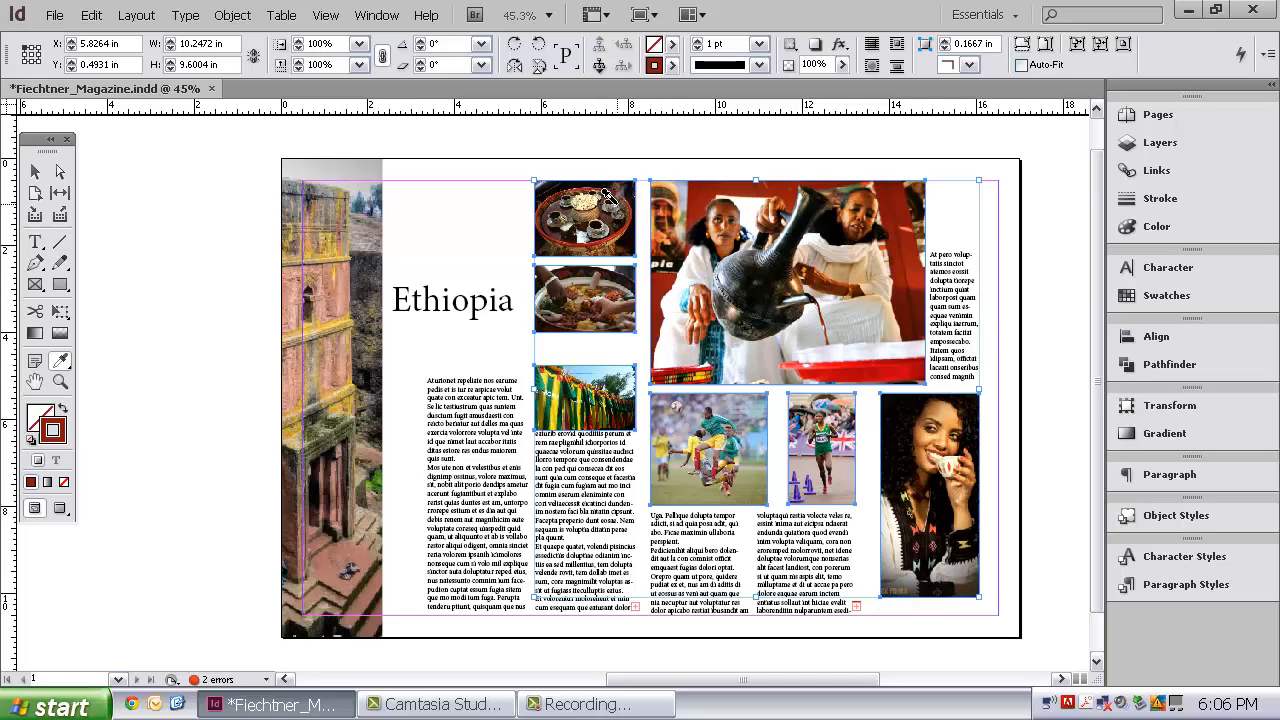
Raise the photos' stroke weight to 2 pt and deselect them
click(697, 42)
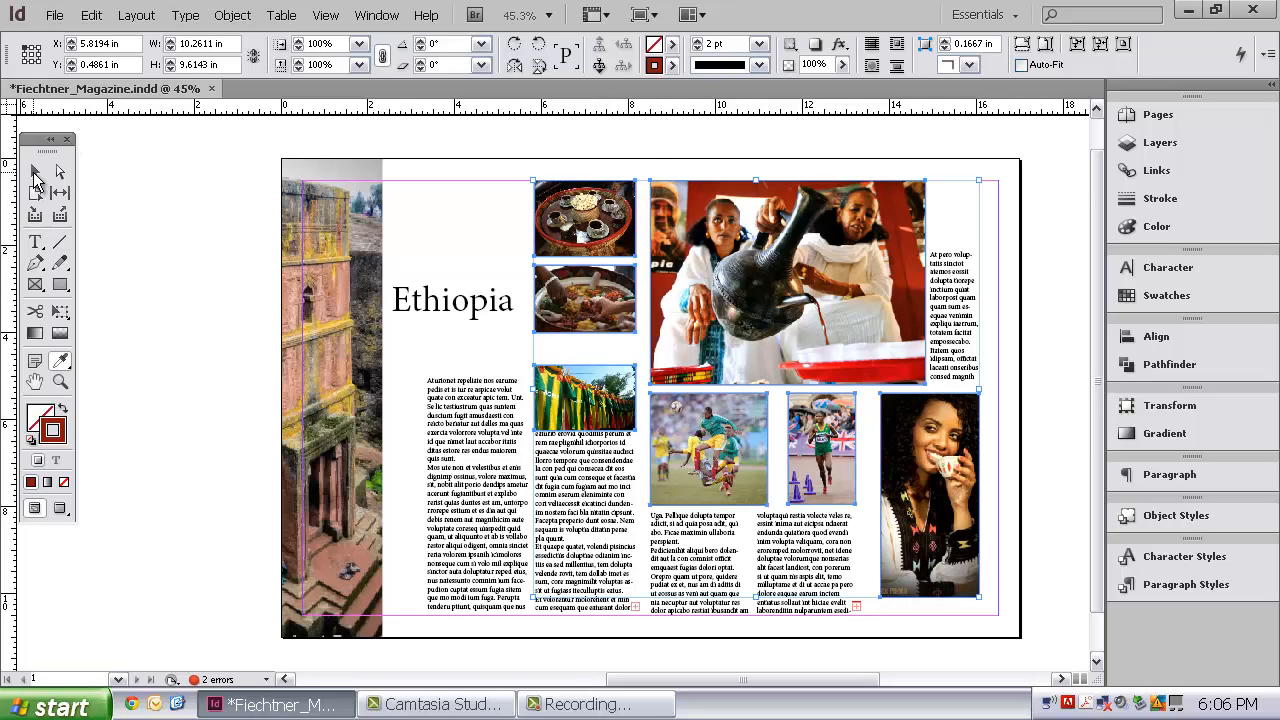
click(35, 173)
click(412, 247)
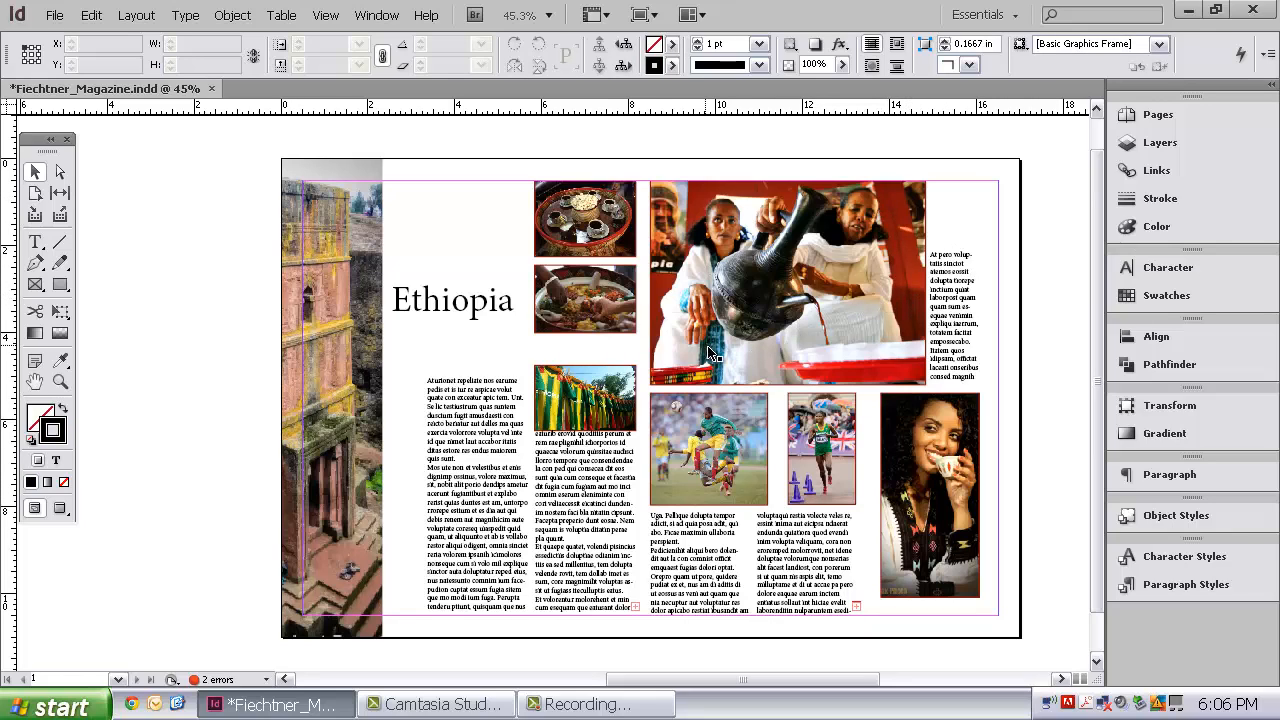
Select the coffee-pouring photo and save its red stroke colour as a new swatch
click(656, 338)
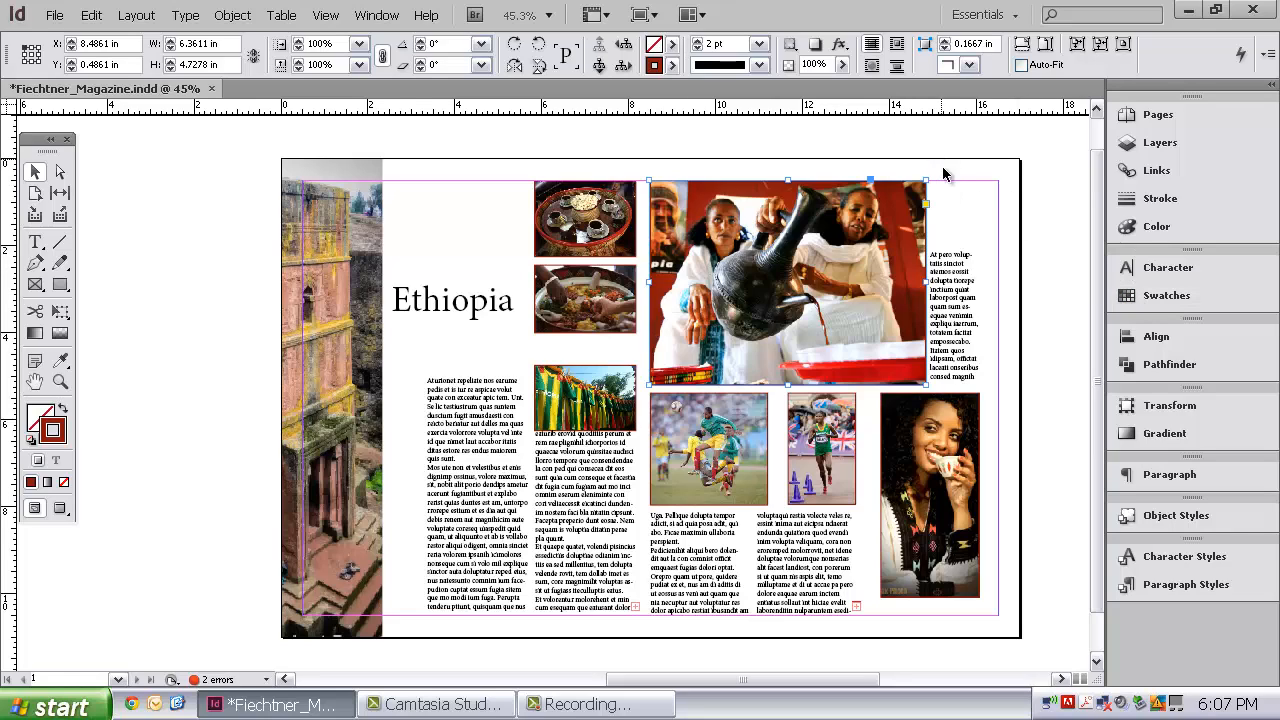
click(1150, 296)
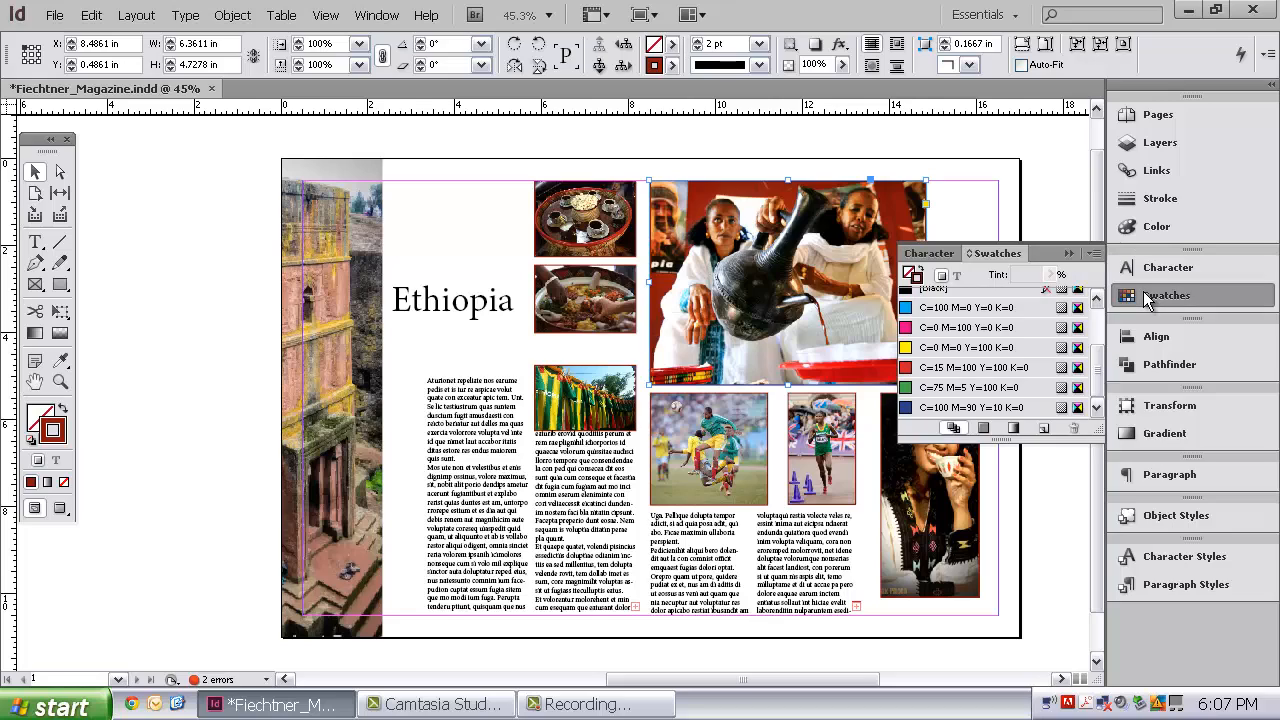
click(1043, 429)
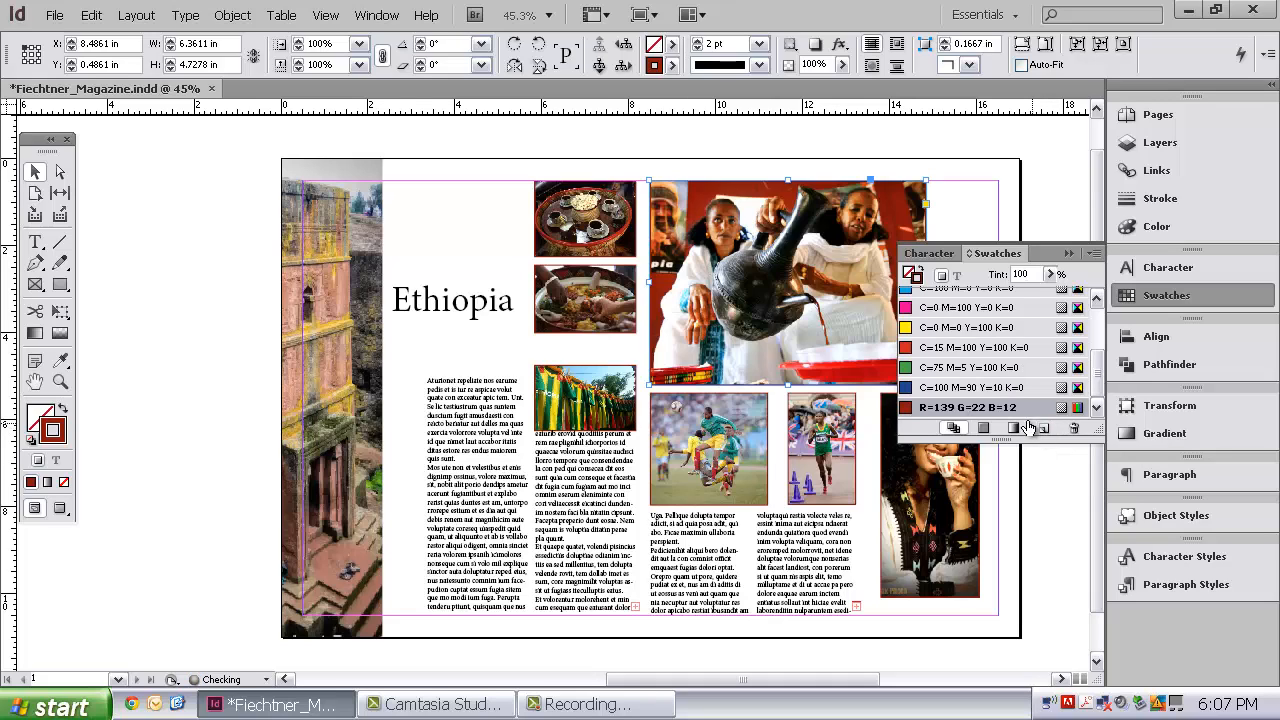
Examine the new red swatch's options and context menu
double_click(1011, 410)
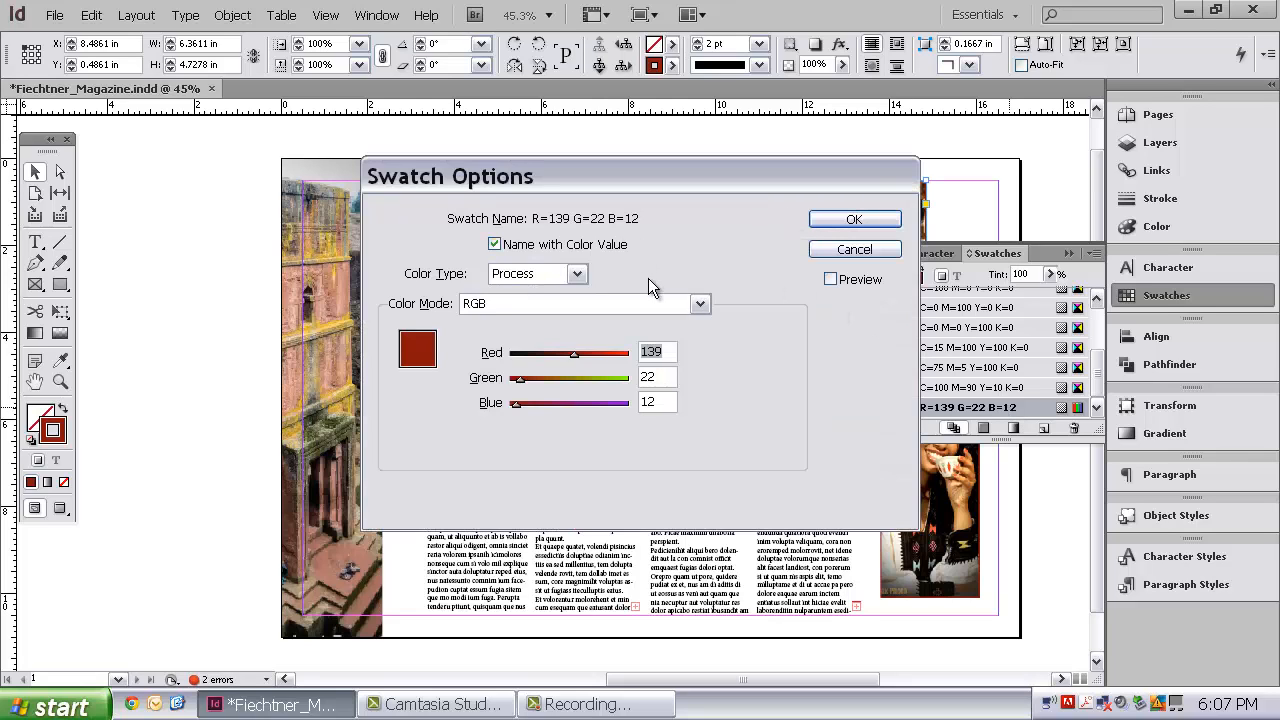
click(855, 220)
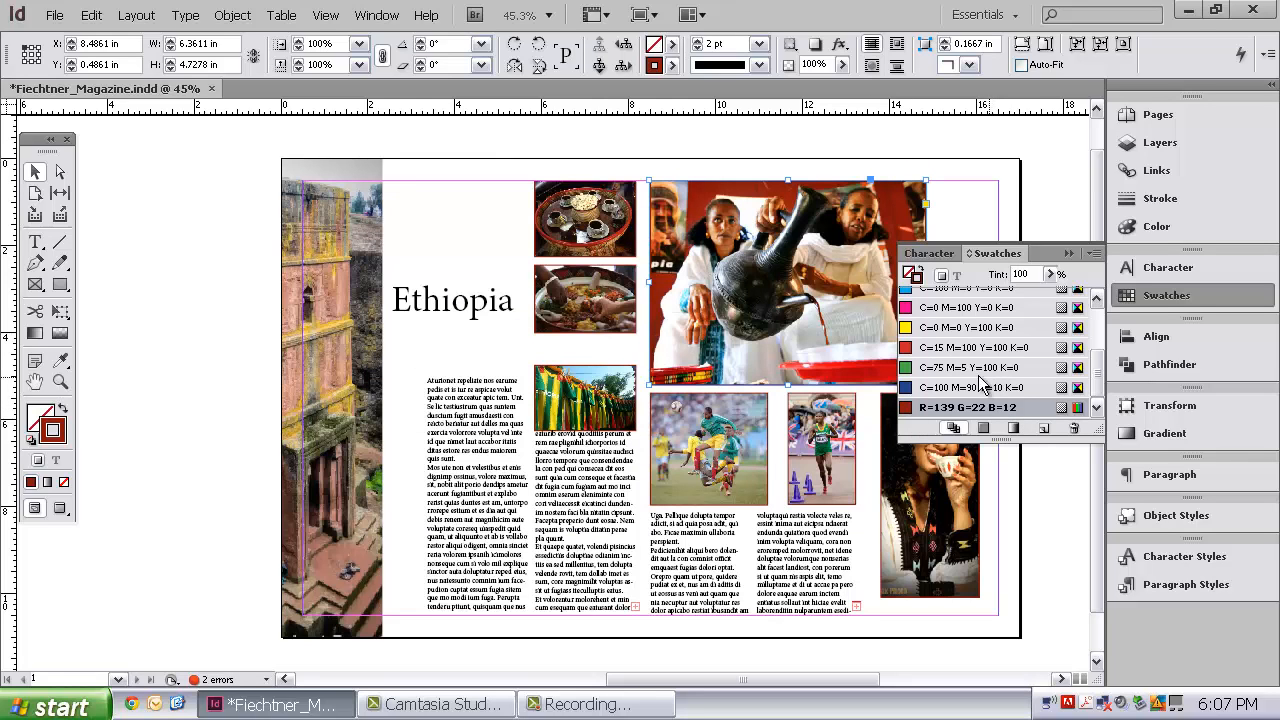
right_click(991, 411)
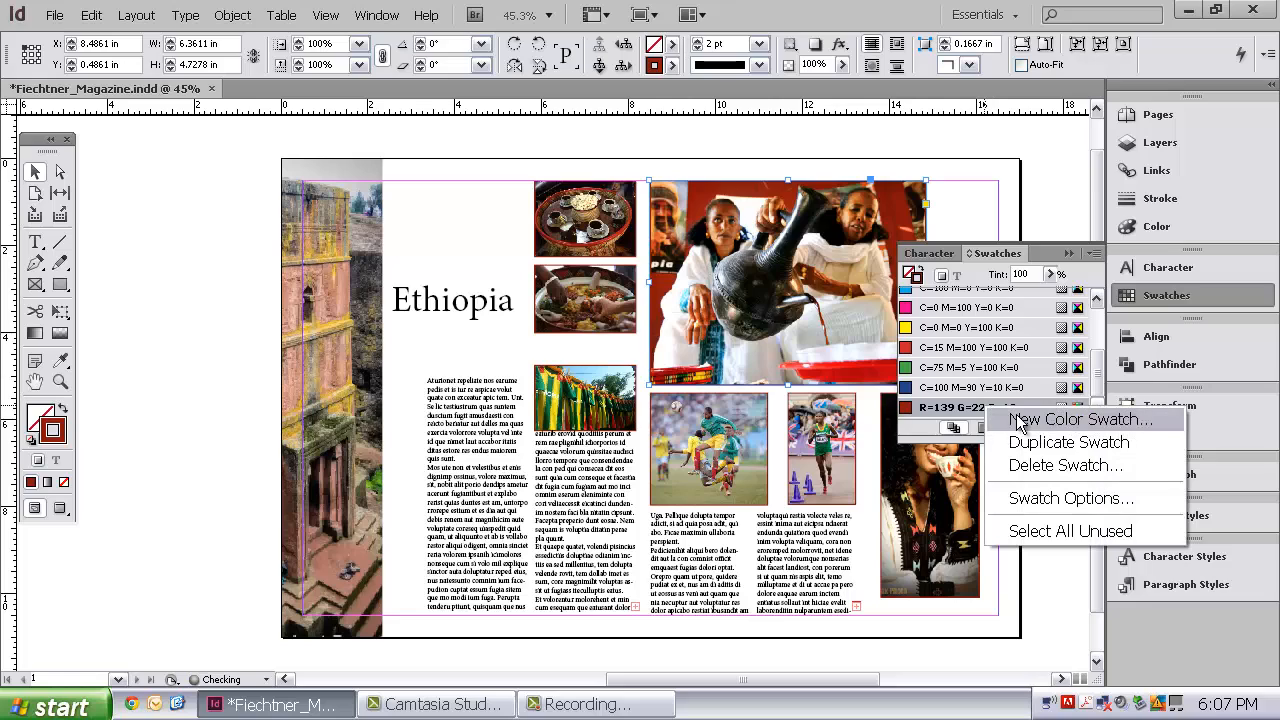
click(965, 410)
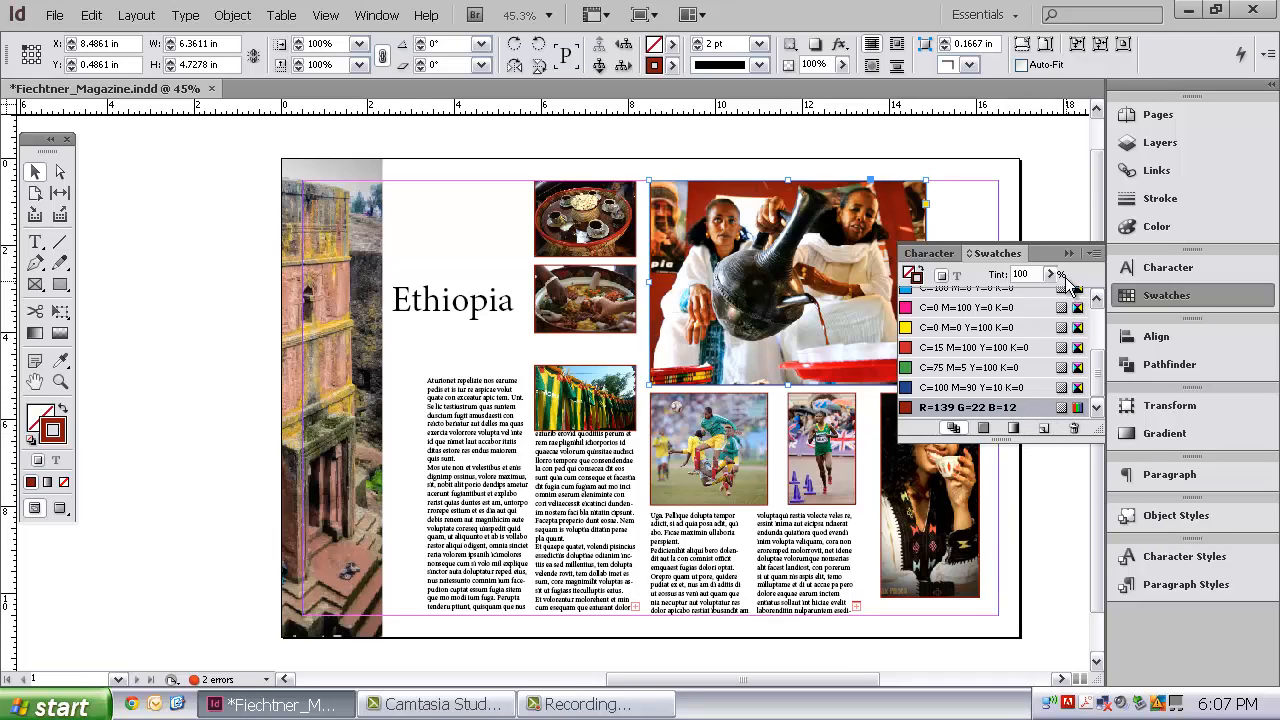
click(990, 410)
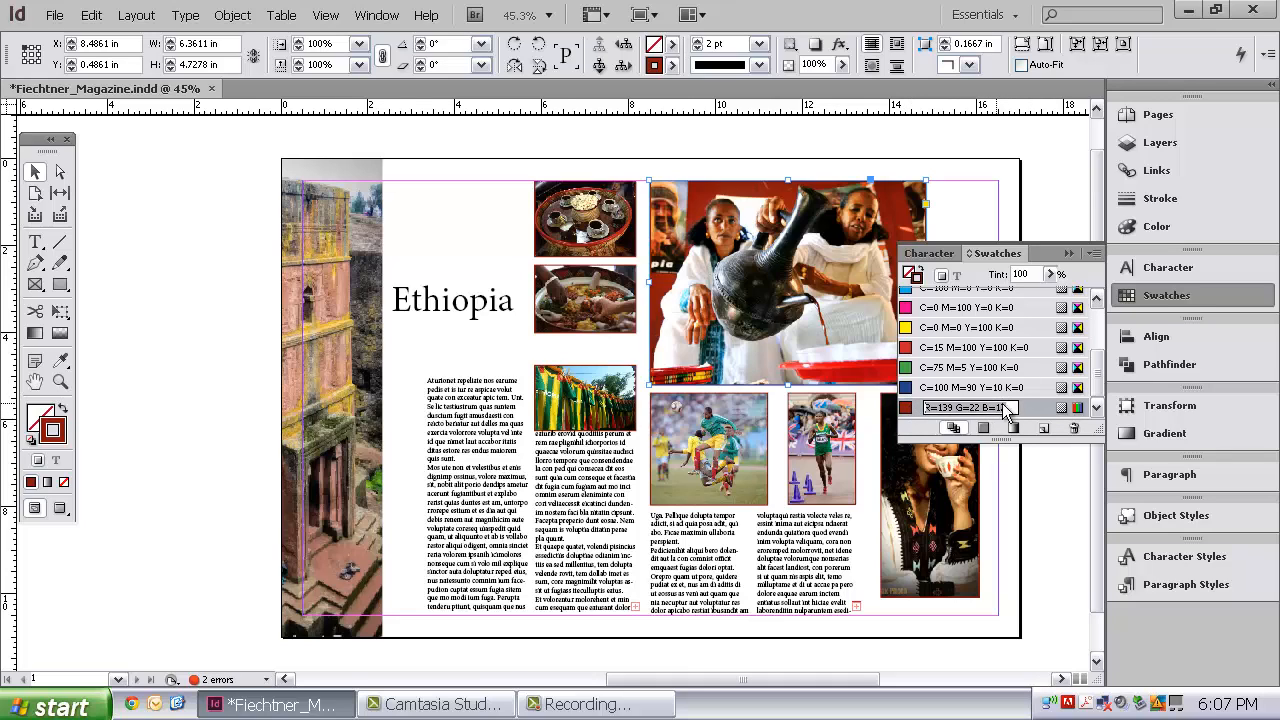
click(1034, 411)
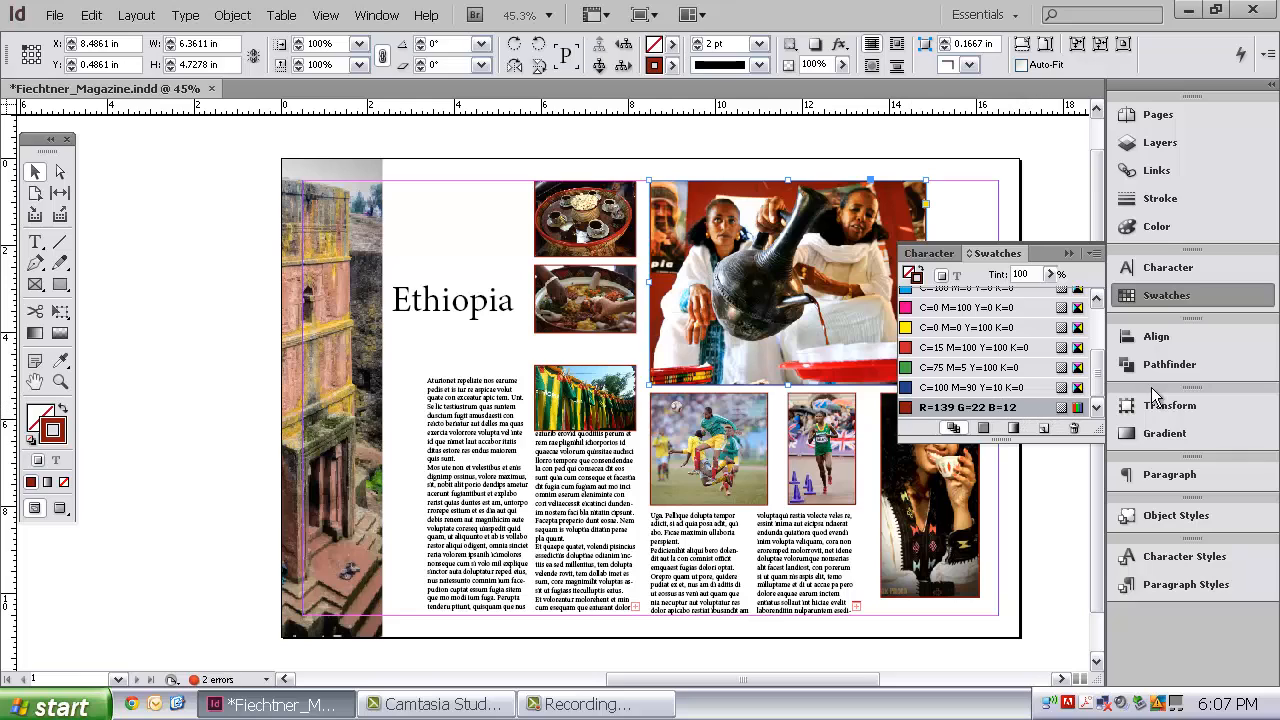
click(1068, 254)
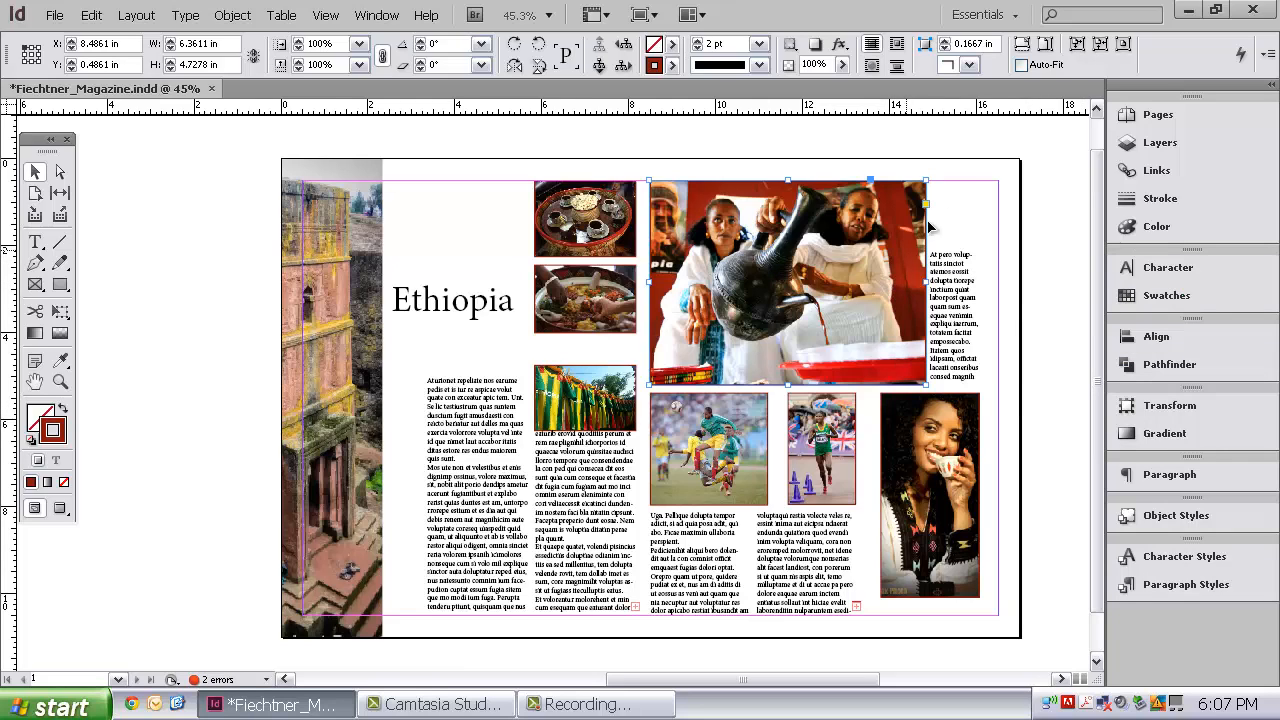
click(975, 200)
click(712, 258)
Create another swatch from the red stroke colour and name it DEEP RED
click(1158, 297)
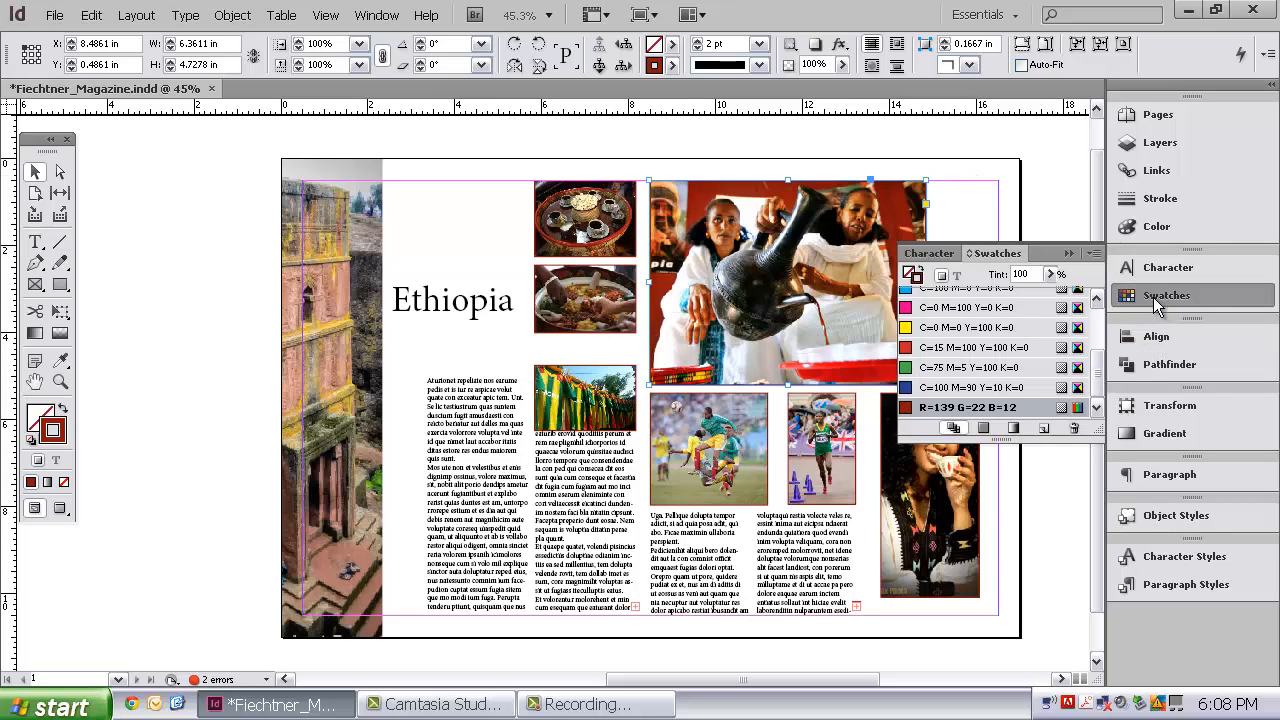
click(1045, 430)
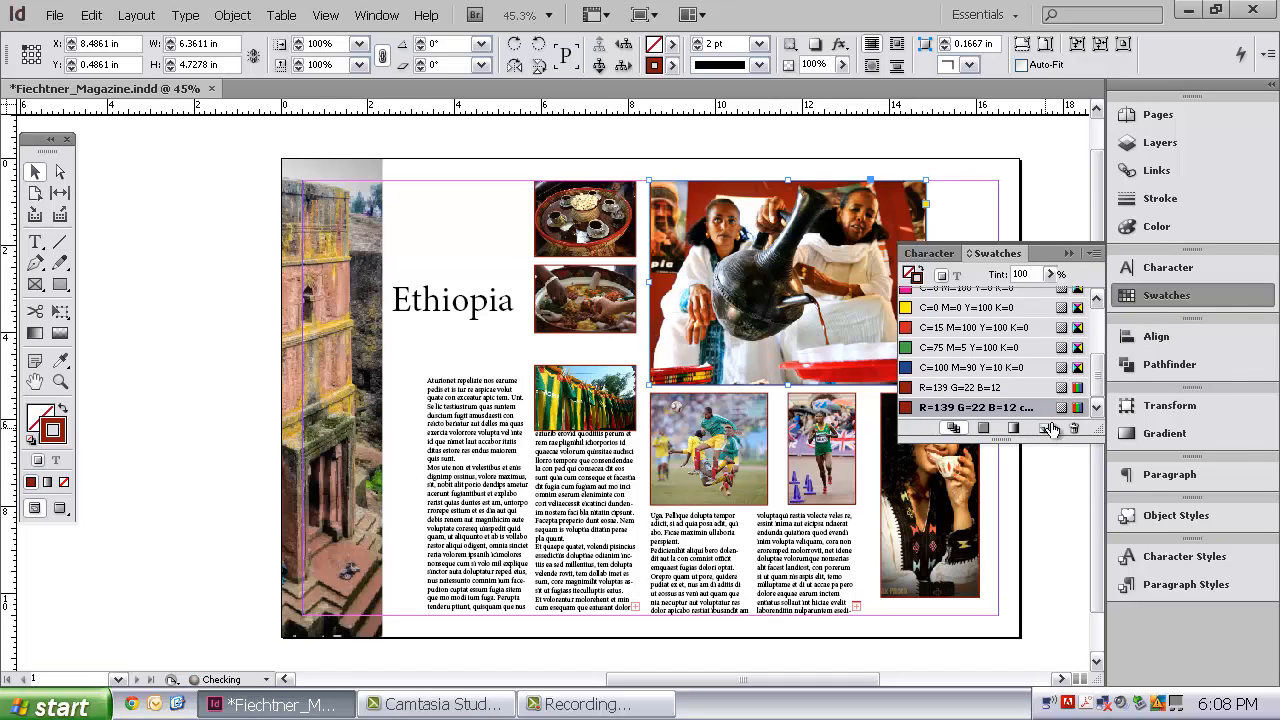
double_click(997, 408)
click(857, 246)
click(1003, 408)
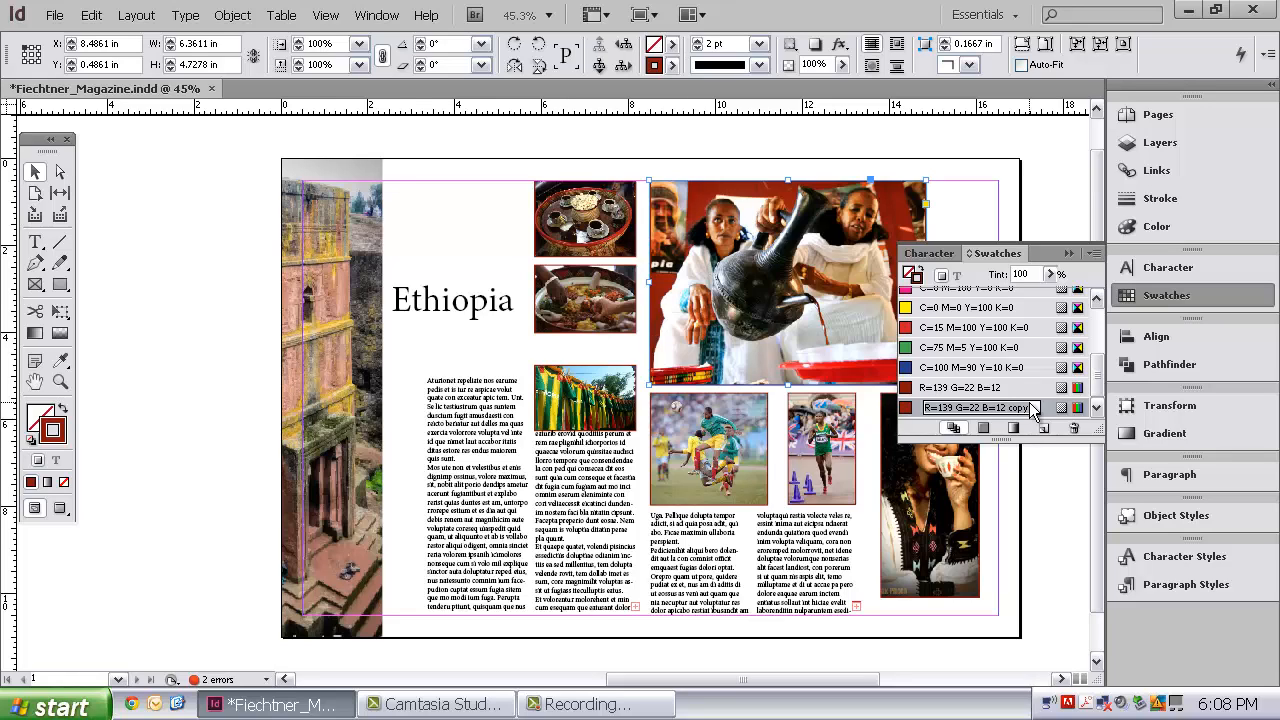
text(DEEP)
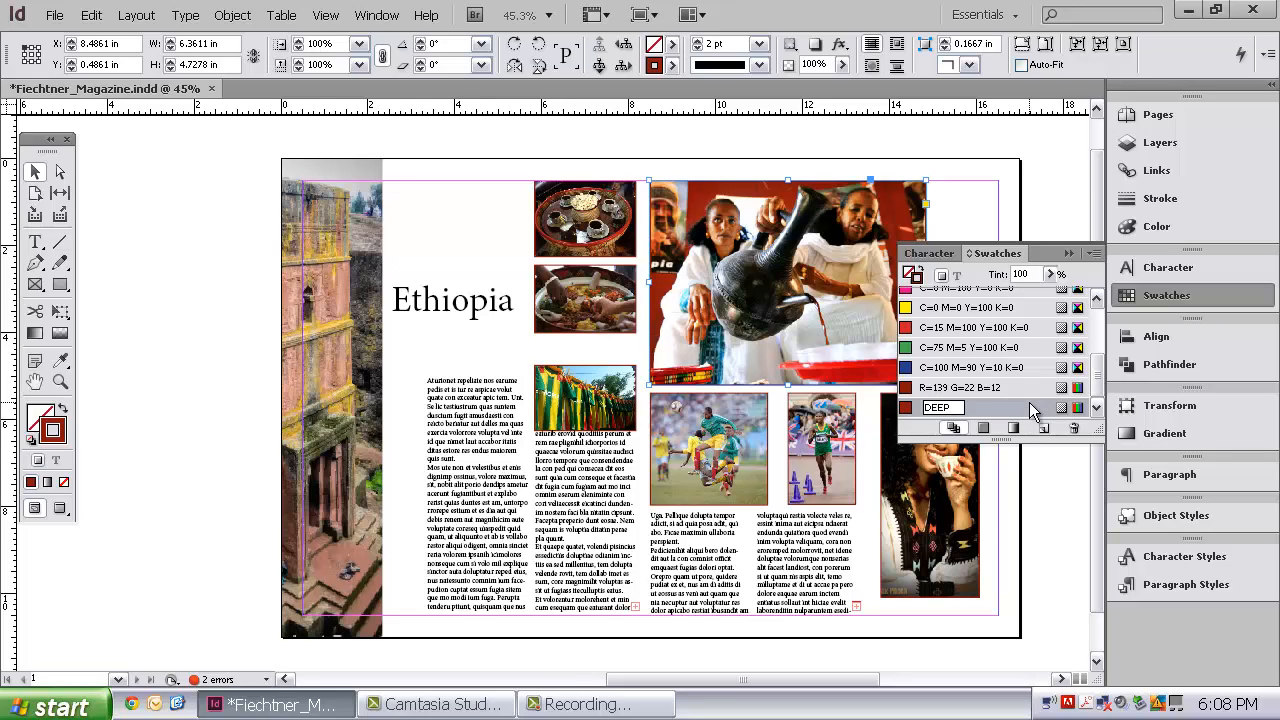
text( RED)
key(Return)
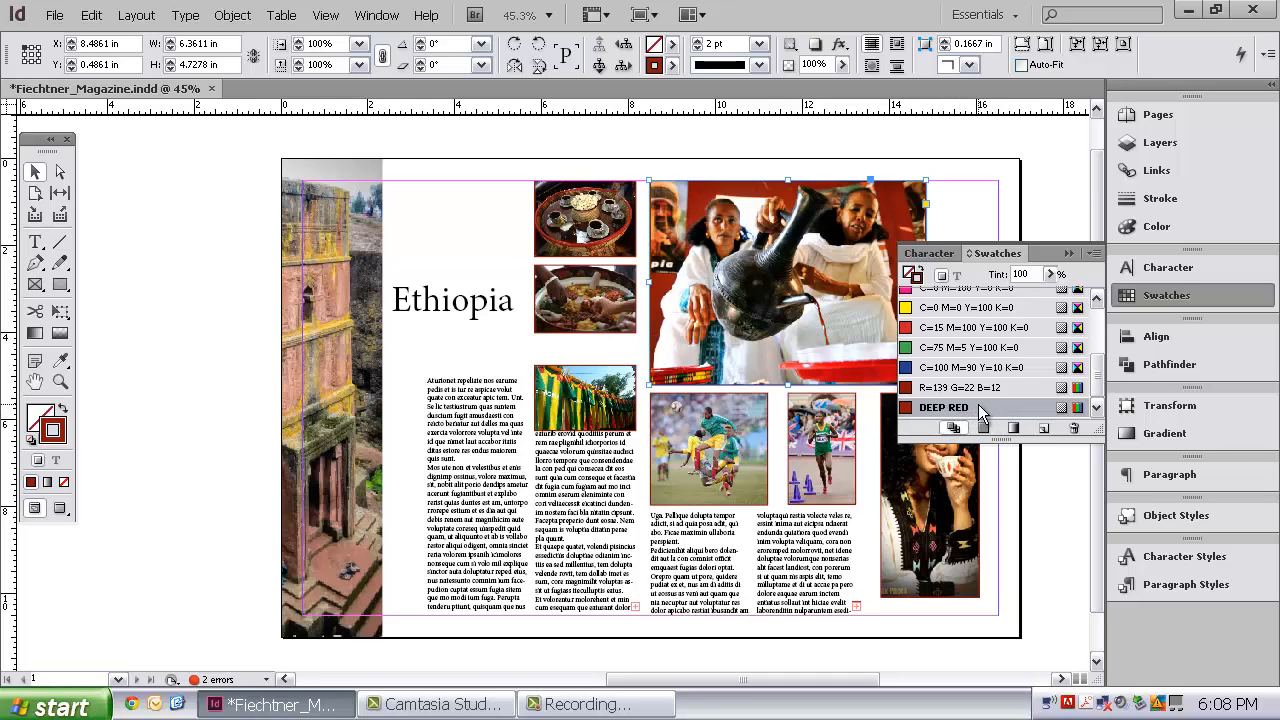
click(1069, 256)
click(1069, 262)
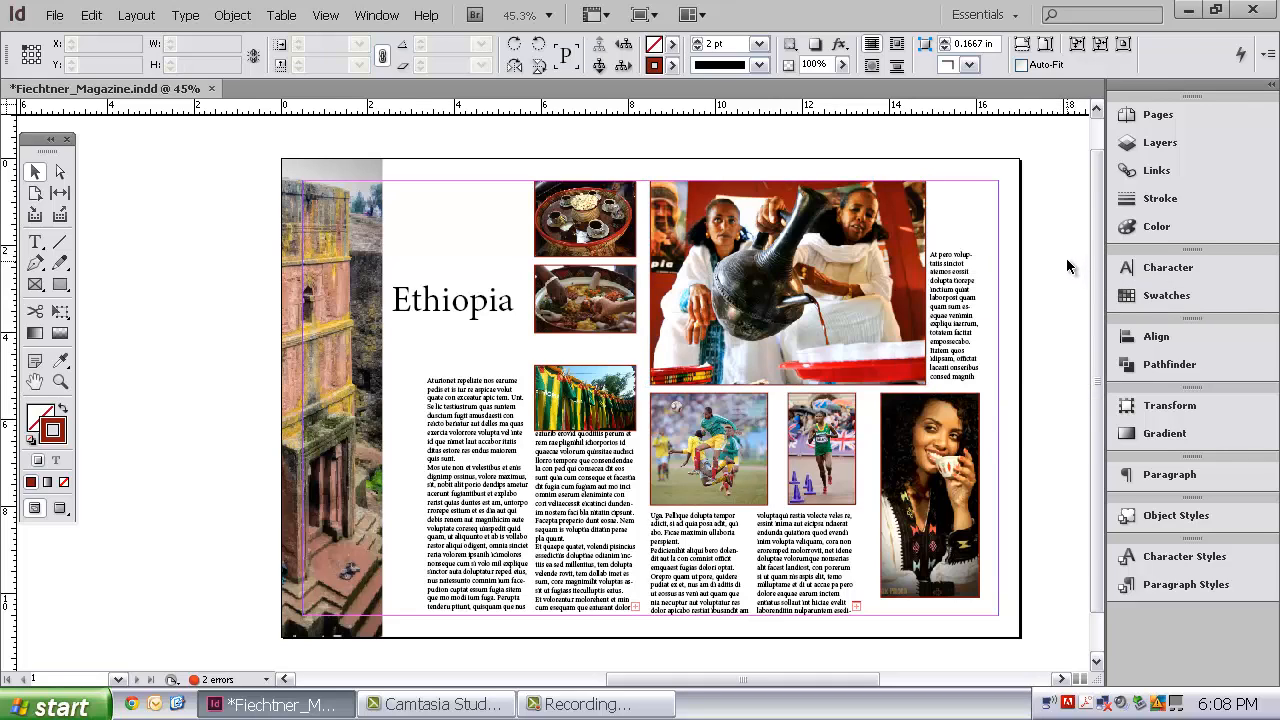
Select the photo frames and apply a Basic Feather of 0.3125 in width with 11% choke
click(600, 210)
shift+click(603, 300)
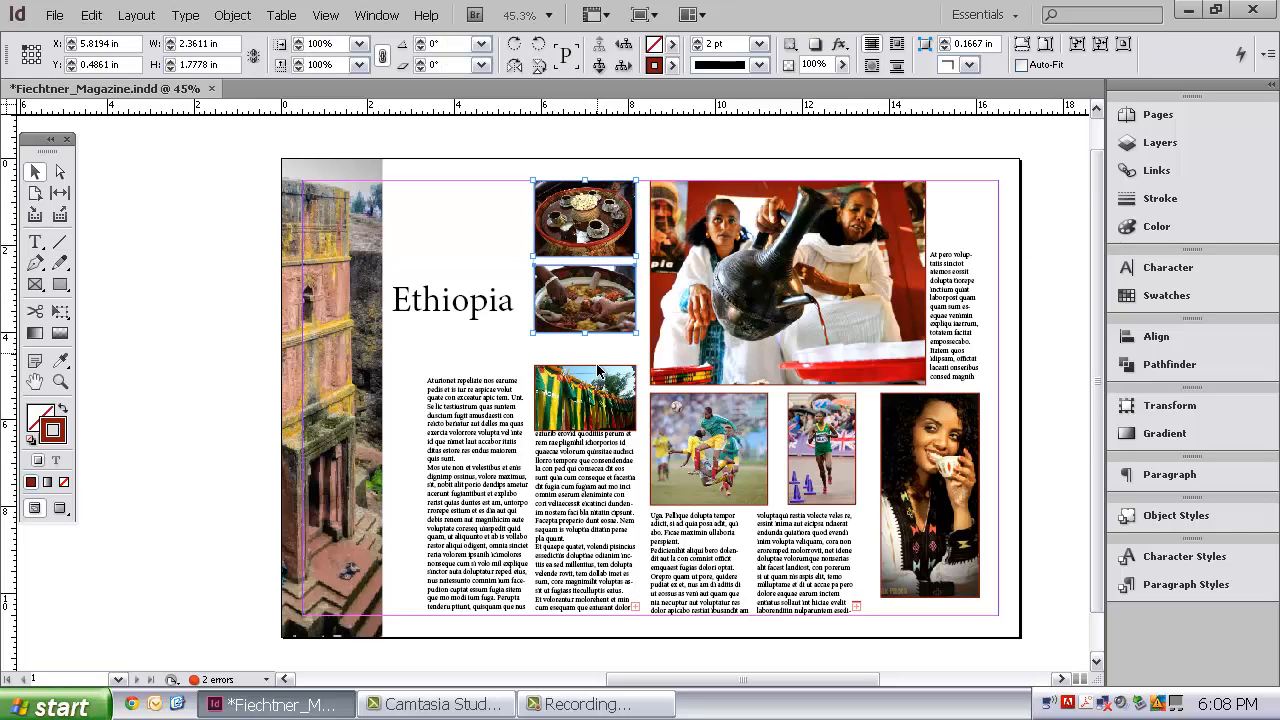
shift+click(610, 395)
shift+click(695, 340)
shift+click(735, 452)
shift+click(806, 464)
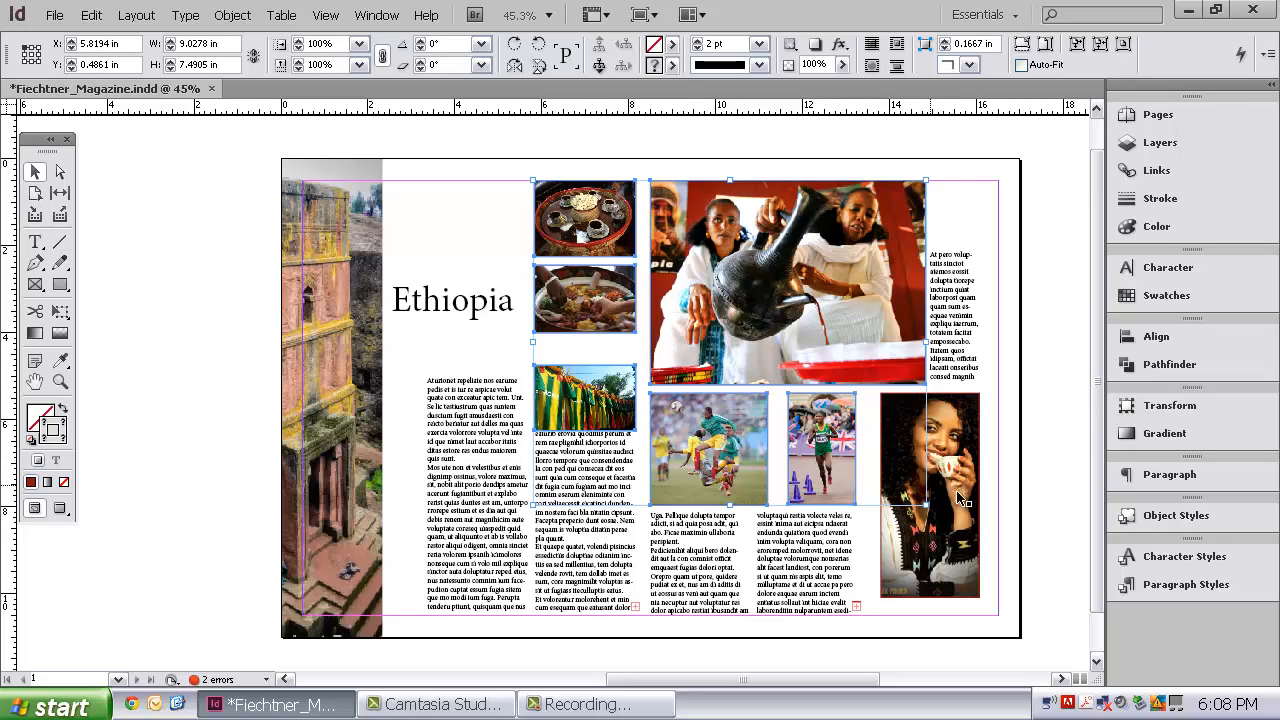
shift+click(966, 496)
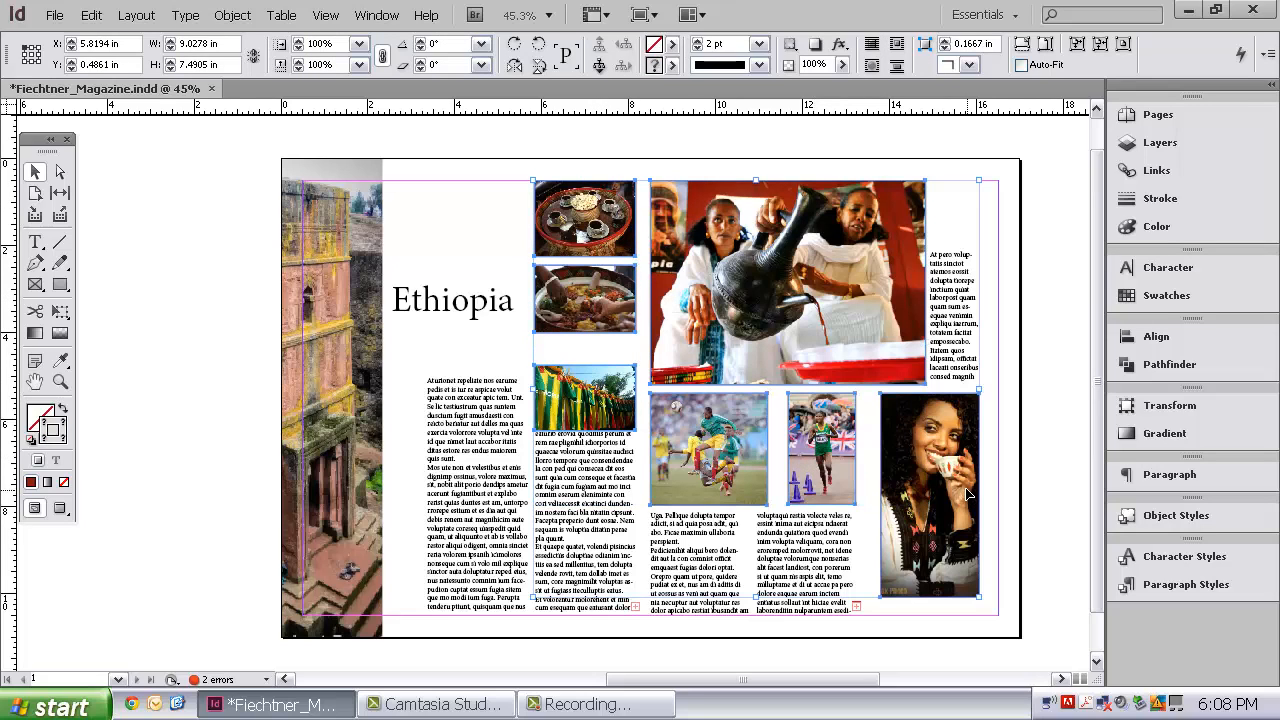
right_click(840, 362)
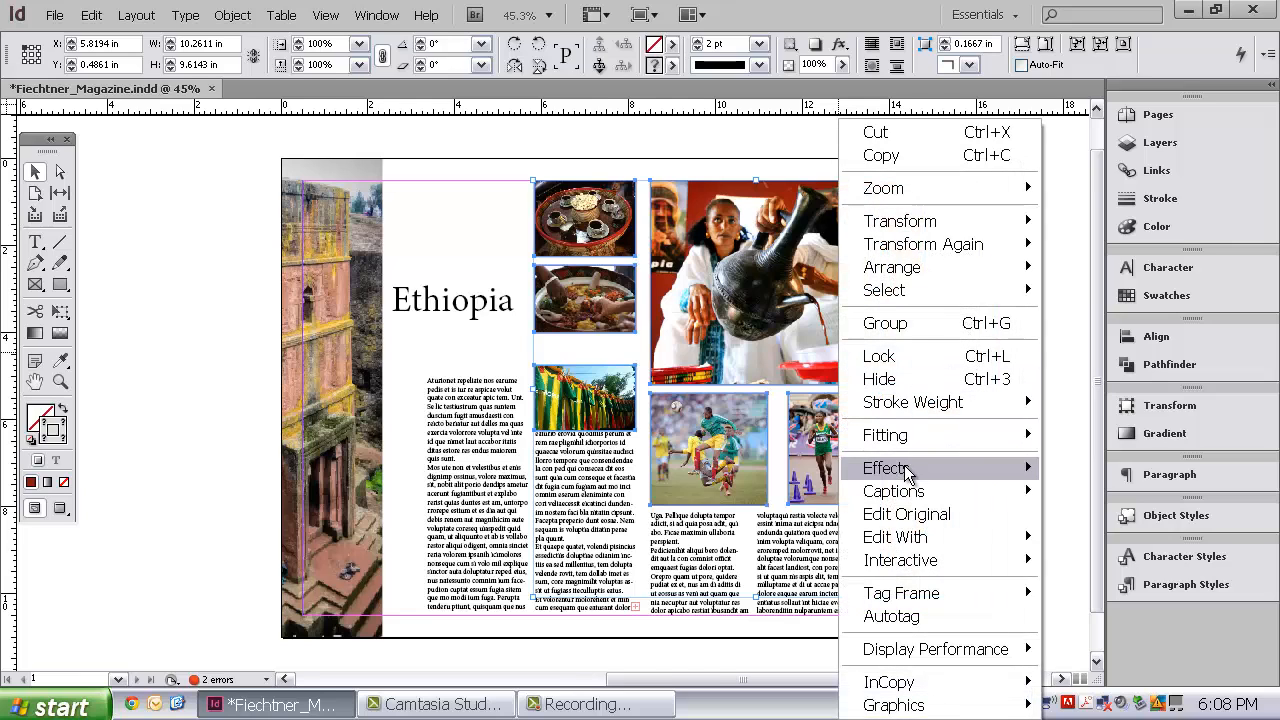
mouse_move(896, 466)
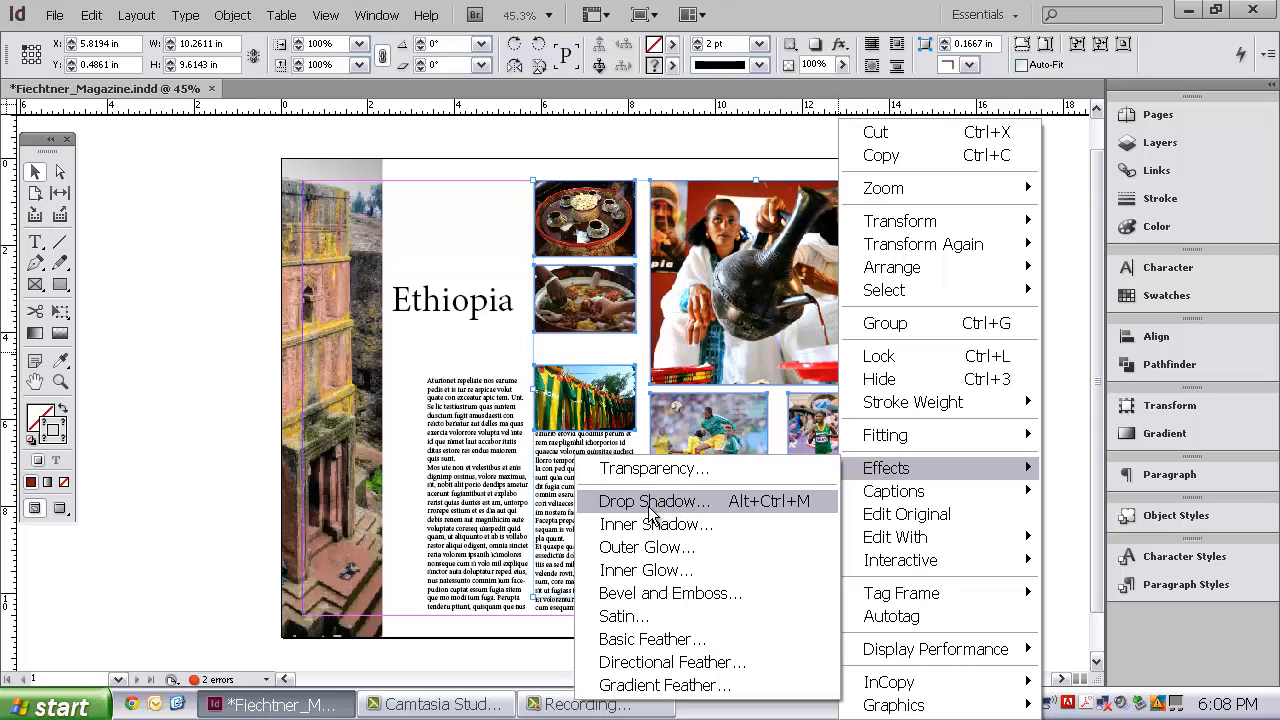
click(662, 641)
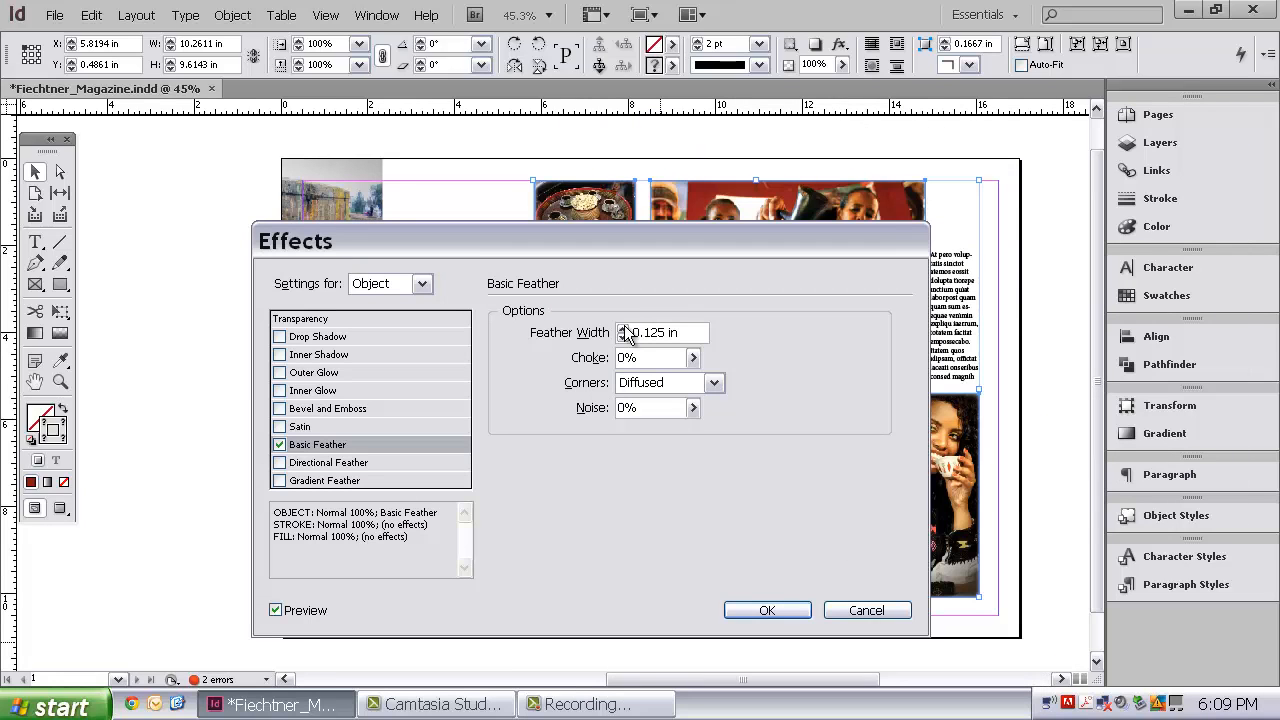
click(622, 329)
click(622, 329)
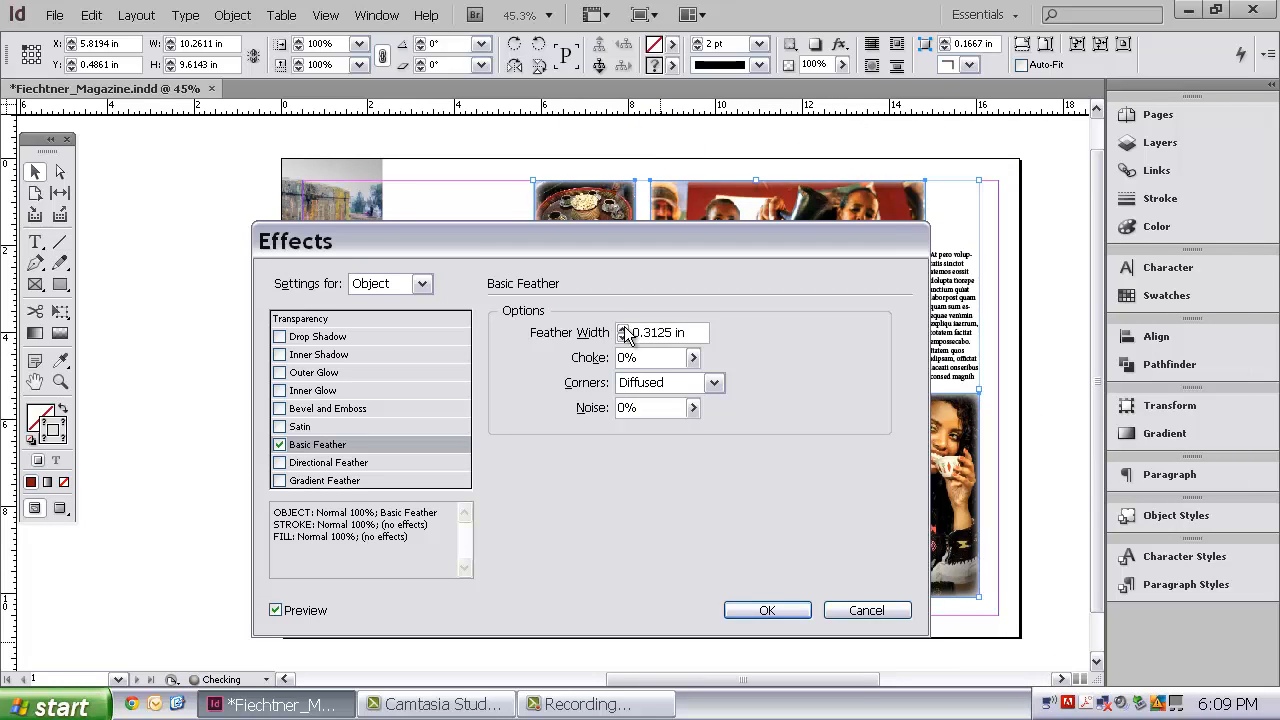
click(622, 329)
click(622, 329)
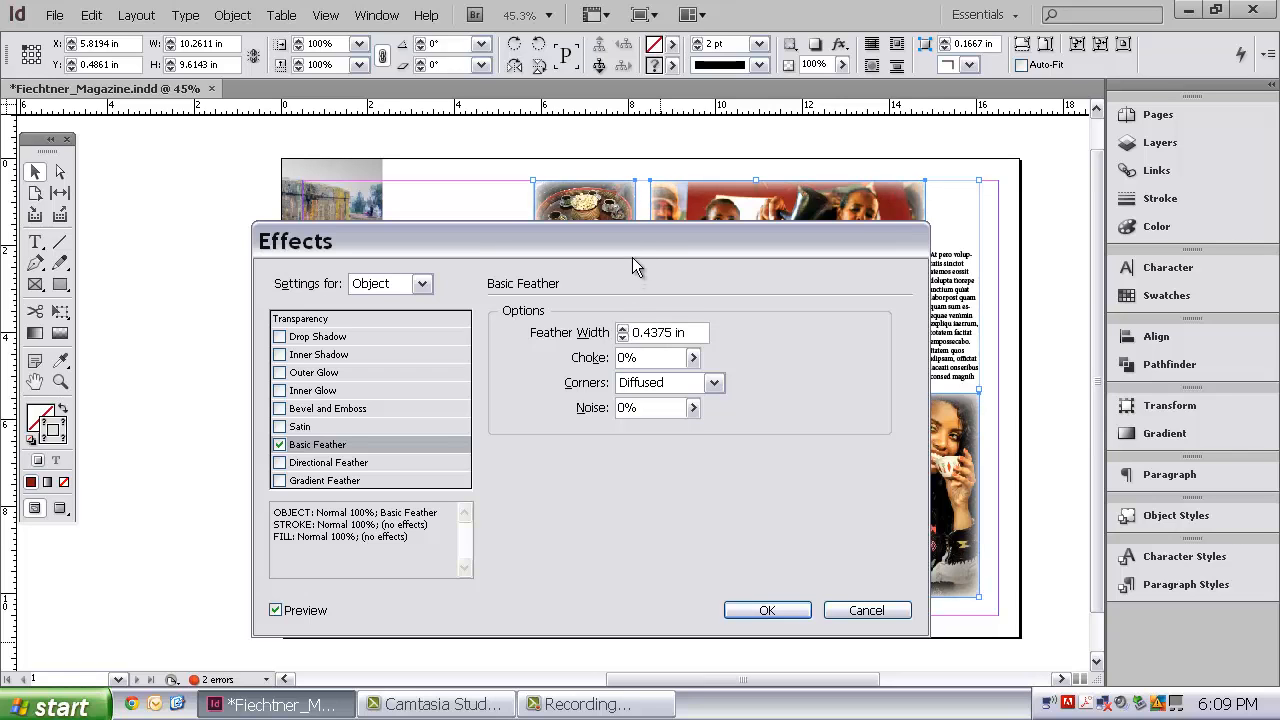
drag(630, 245, 515, 205)
click(505, 315)
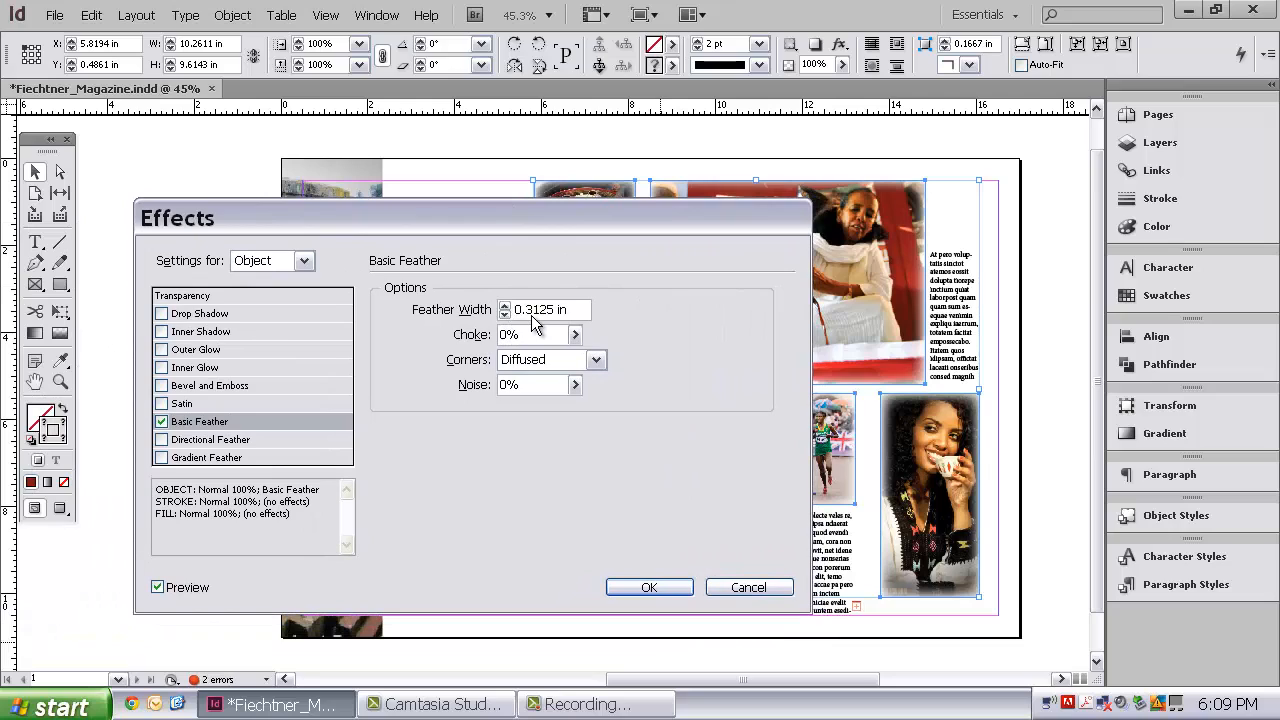
click(575, 334)
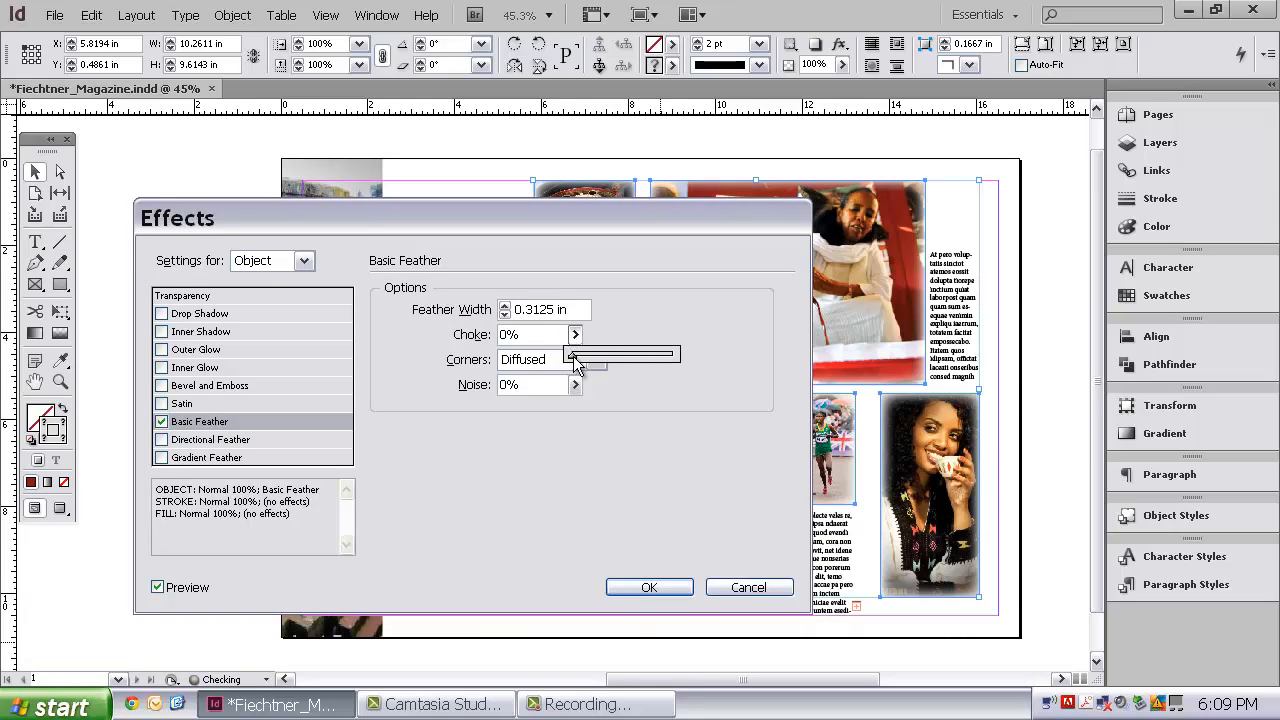
drag(575, 356, 583, 356)
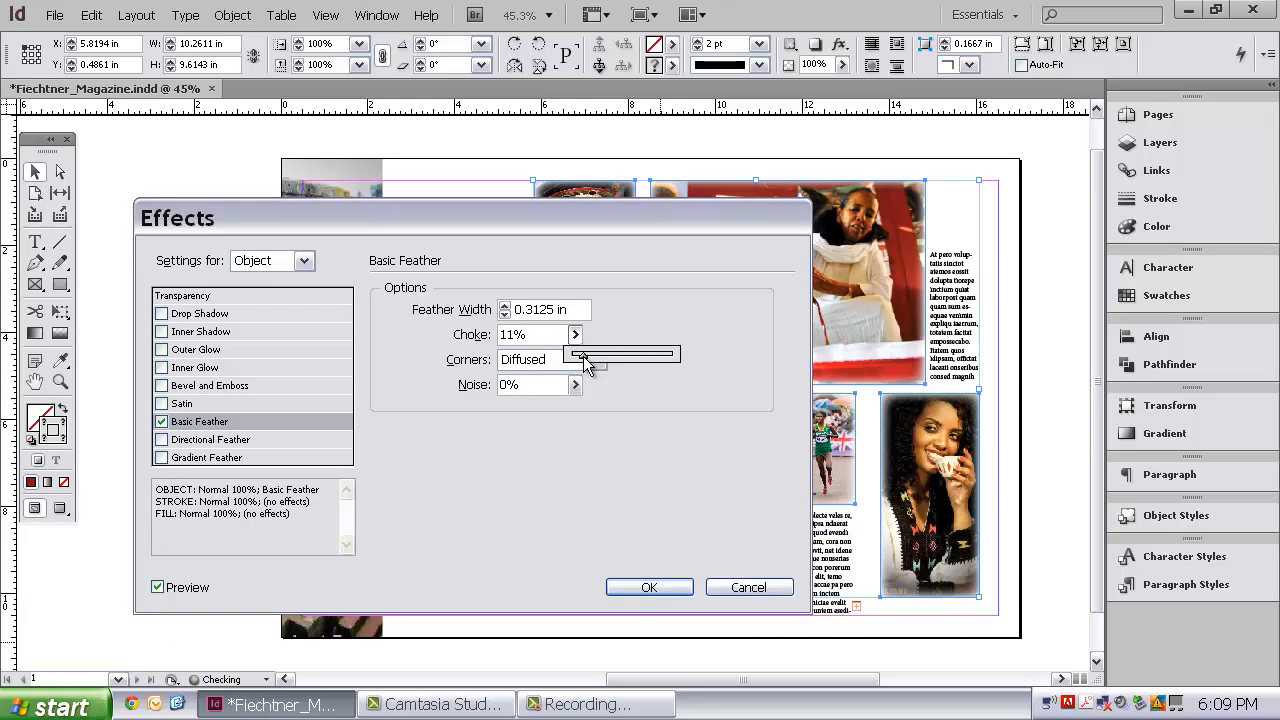
click(667, 586)
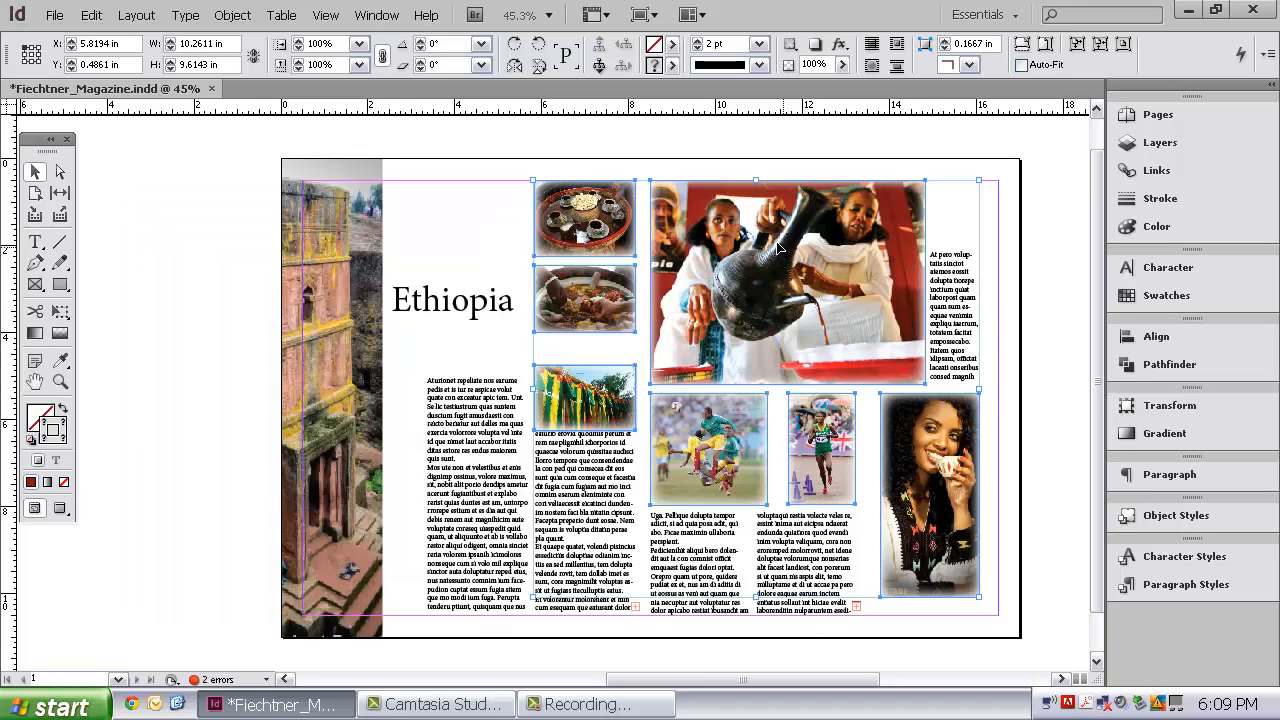
Remove the Basic Feather effect from the selected photos
right_click(763, 236)
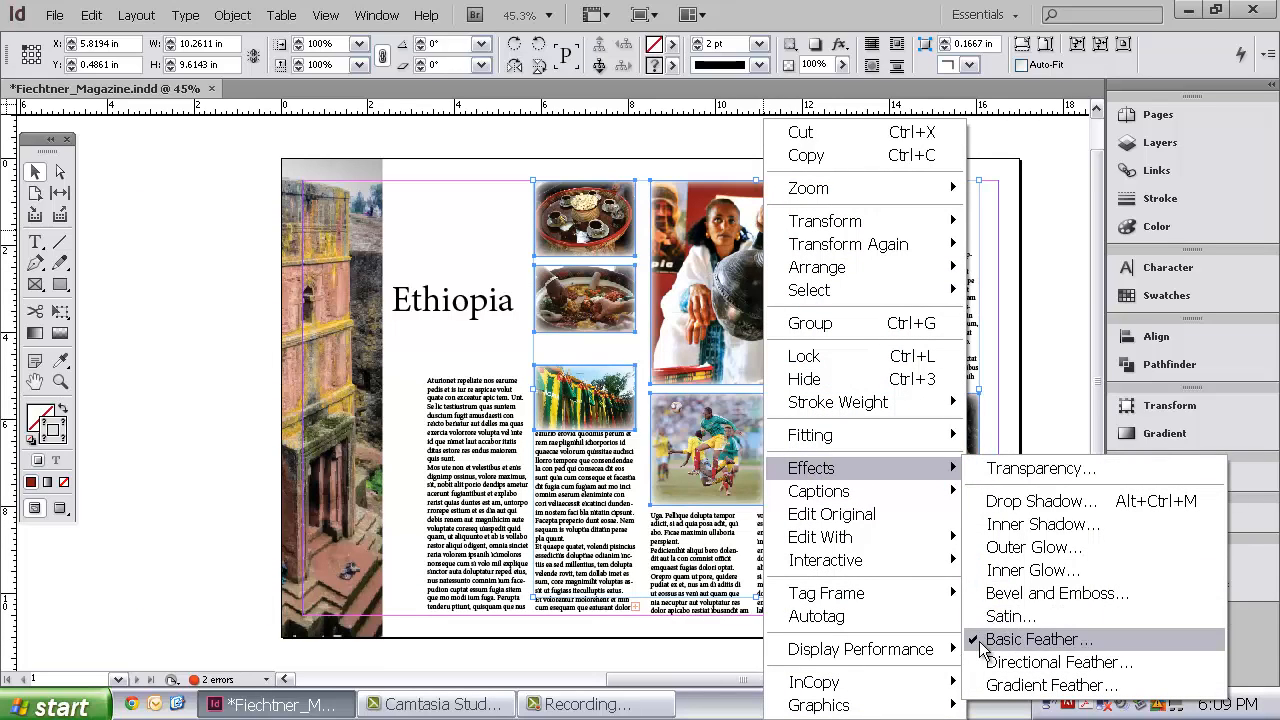
click(979, 645)
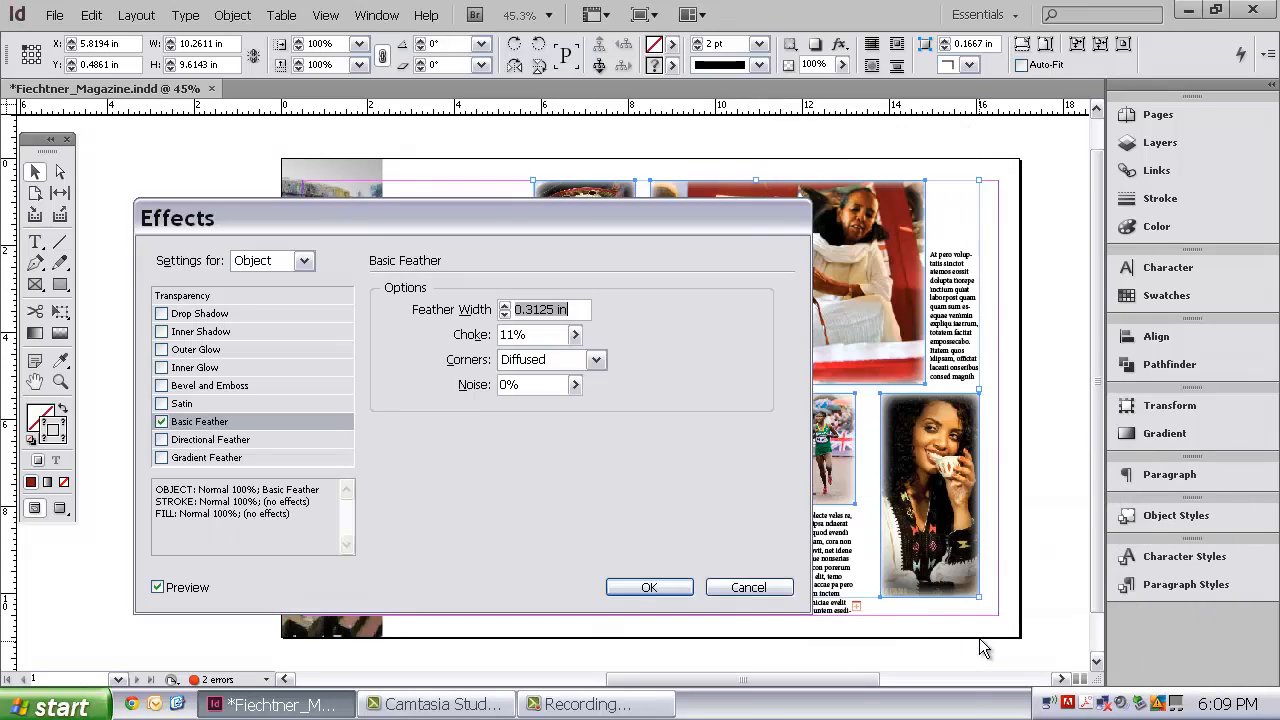
click(161, 421)
click(650, 587)
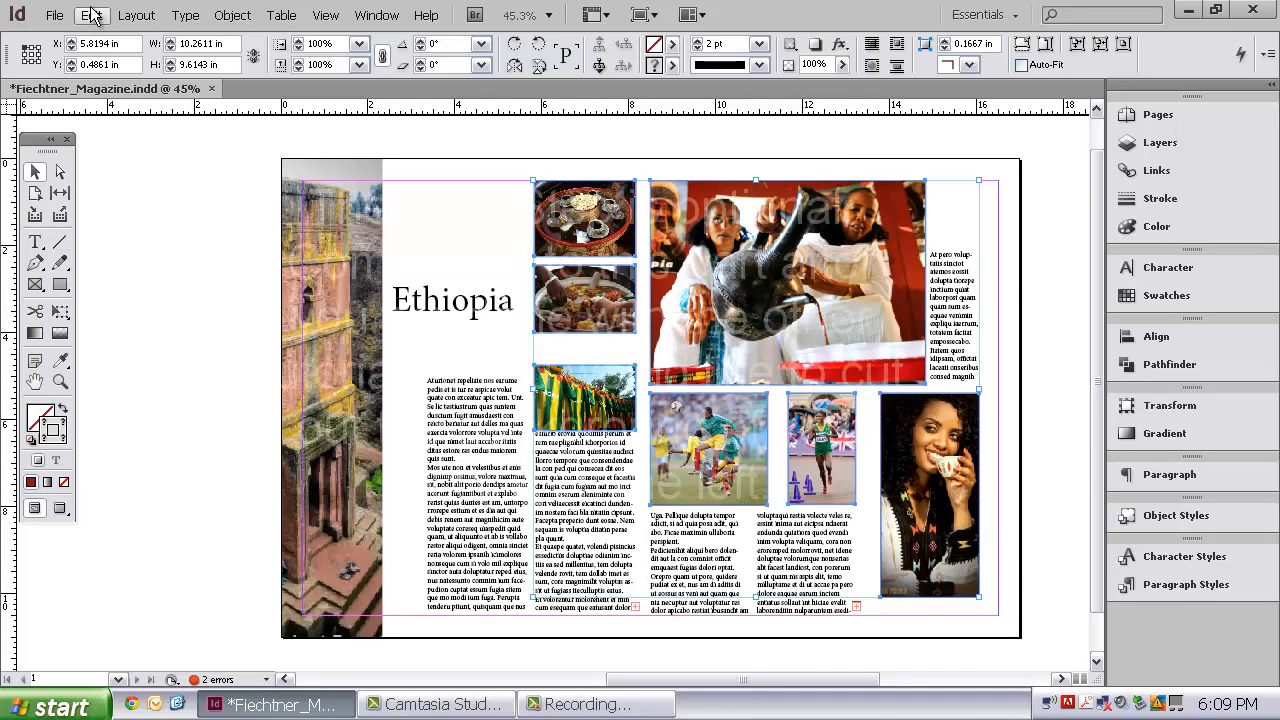
click(91, 16)
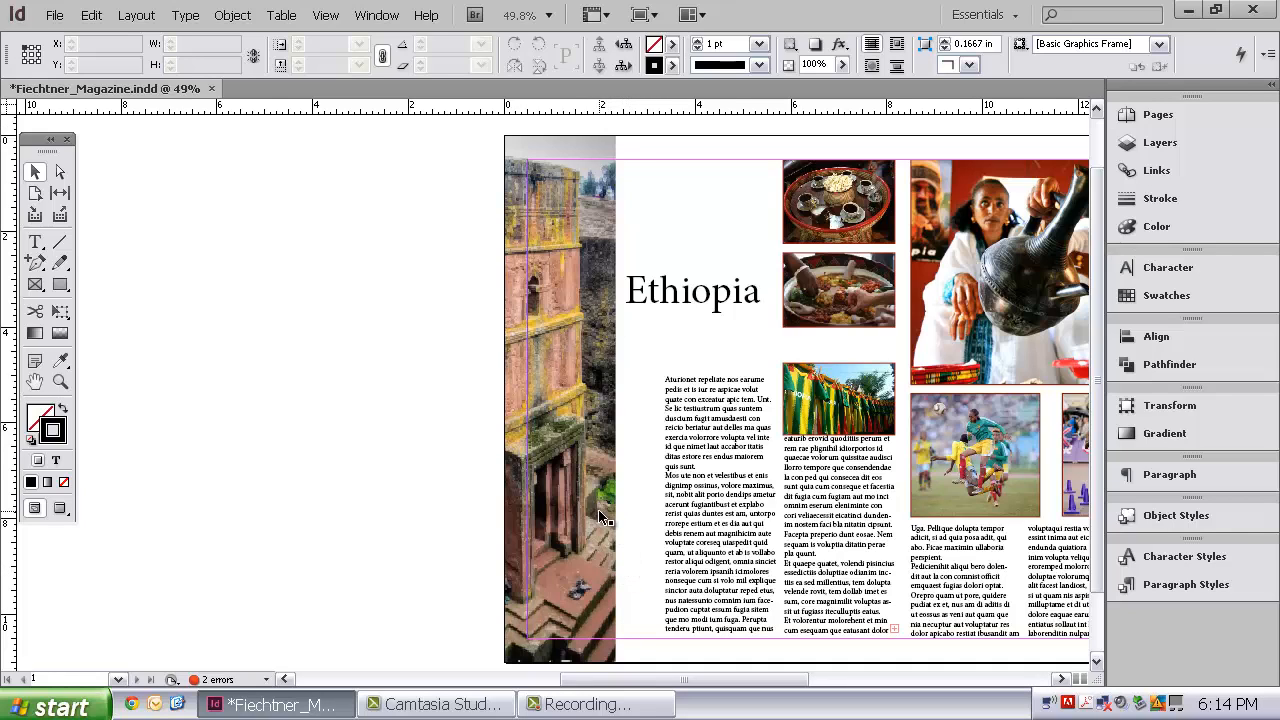
With the Pen tool, draw a closed path tracing the church's right edge and enclosing the background strip beside it on the left-page photo
click(40, 266)
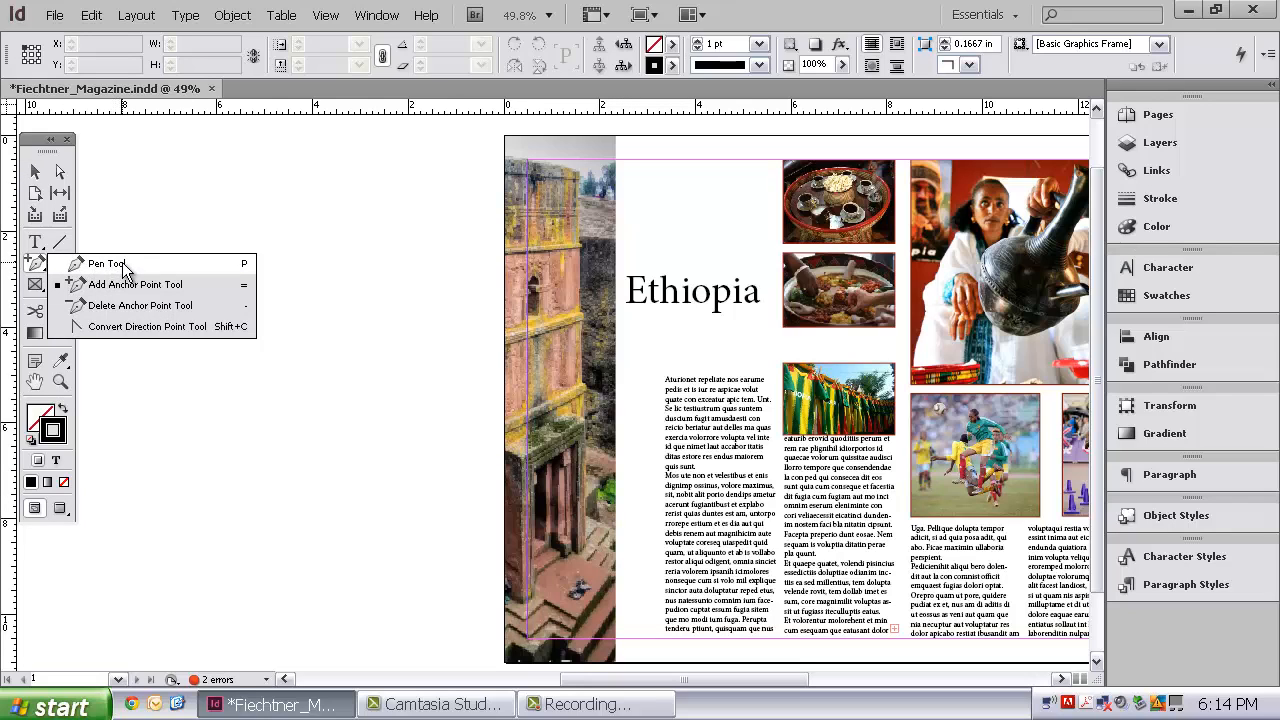
click(120, 264)
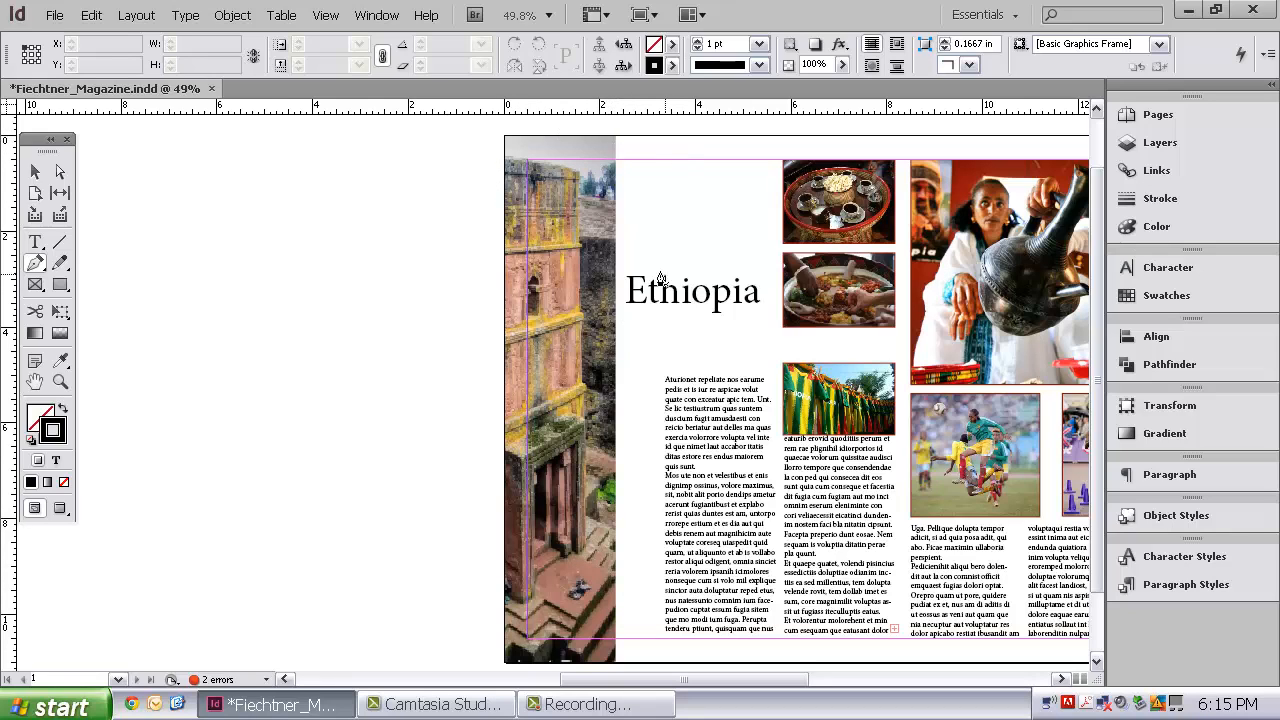
click(505, 160)
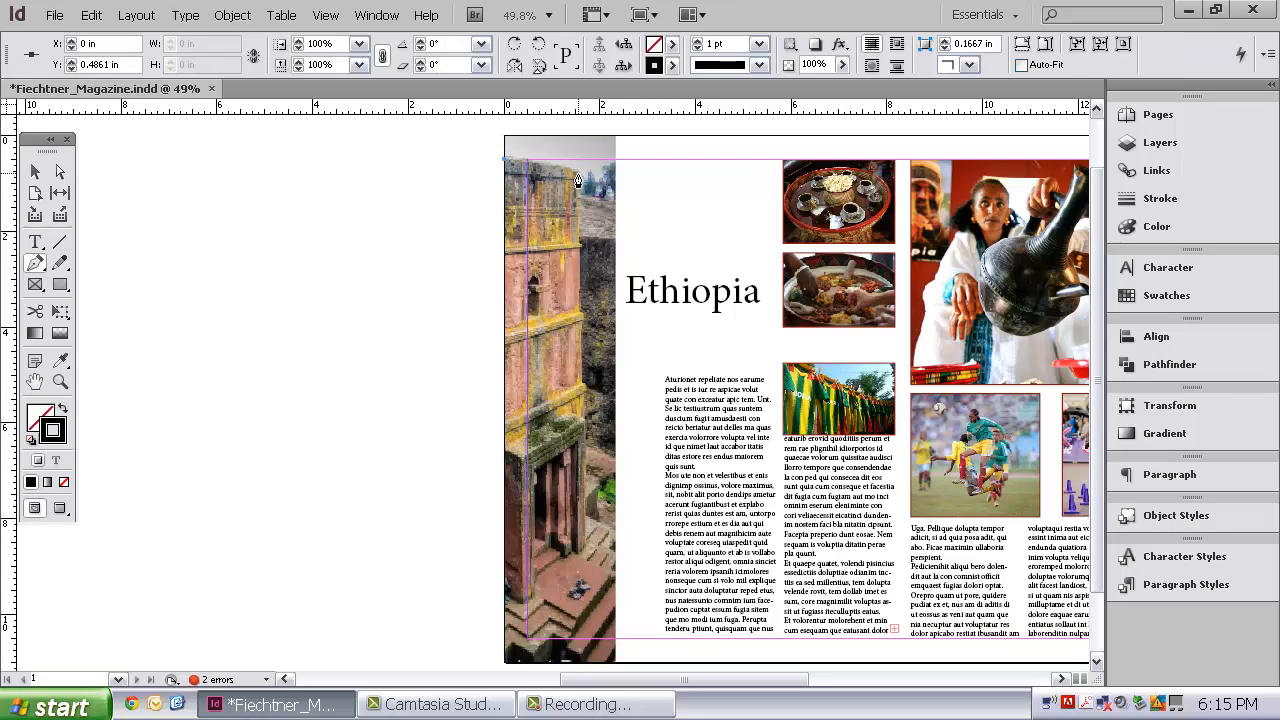
click(577, 178)
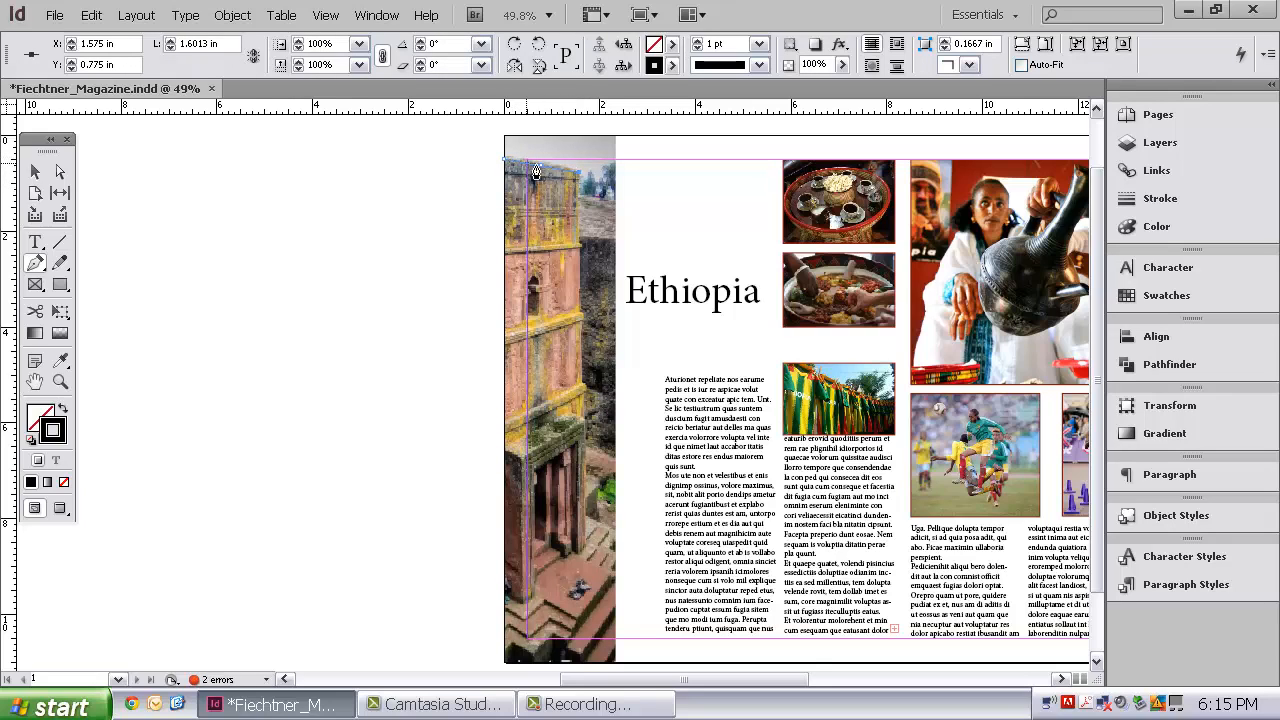
click(579, 247)
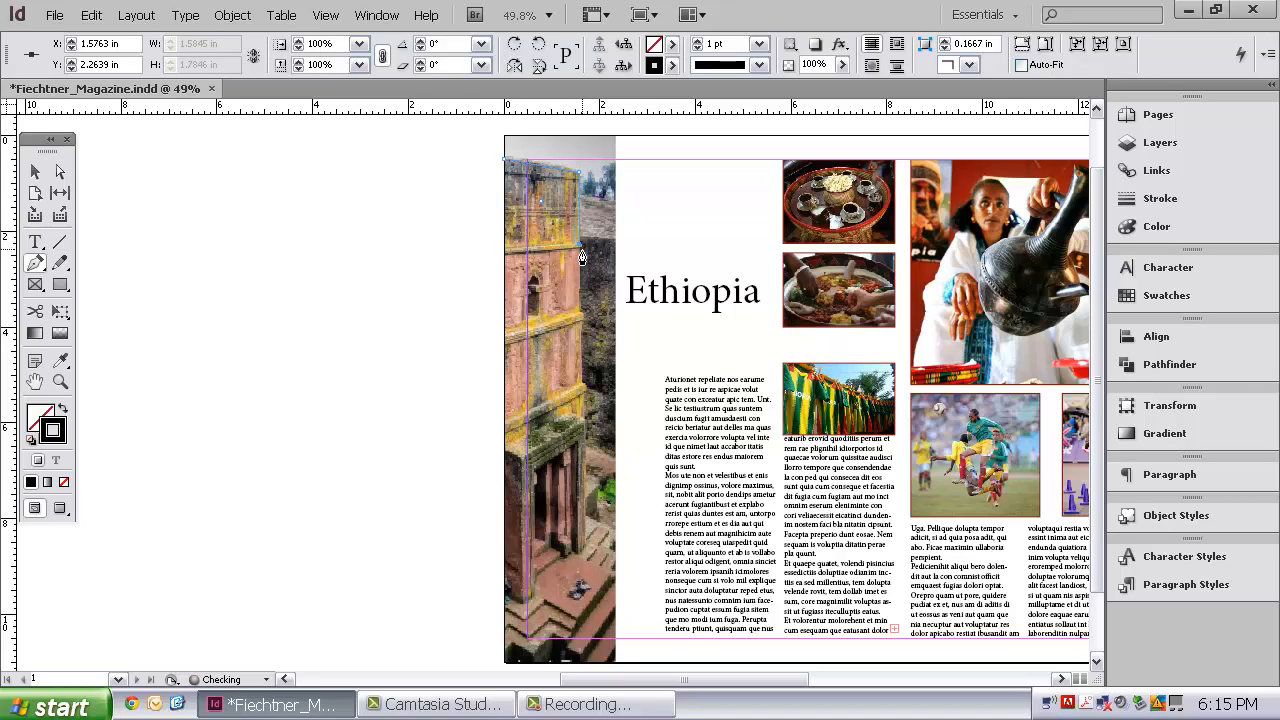
click(579, 252)
click(580, 322)
click(581, 316)
click(586, 315)
click(586, 322)
click(582, 322)
click(582, 384)
click(587, 385)
click(585, 394)
click(585, 424)
click(588, 421)
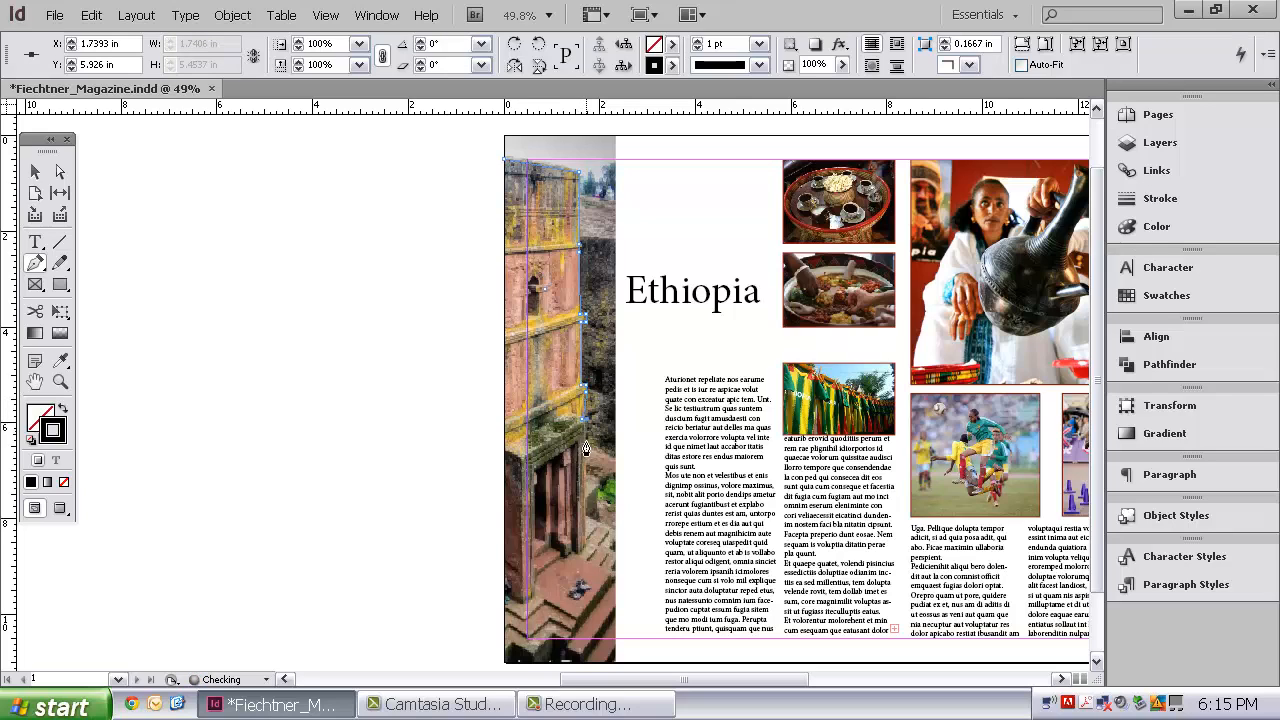
click(583, 553)
click(610, 573)
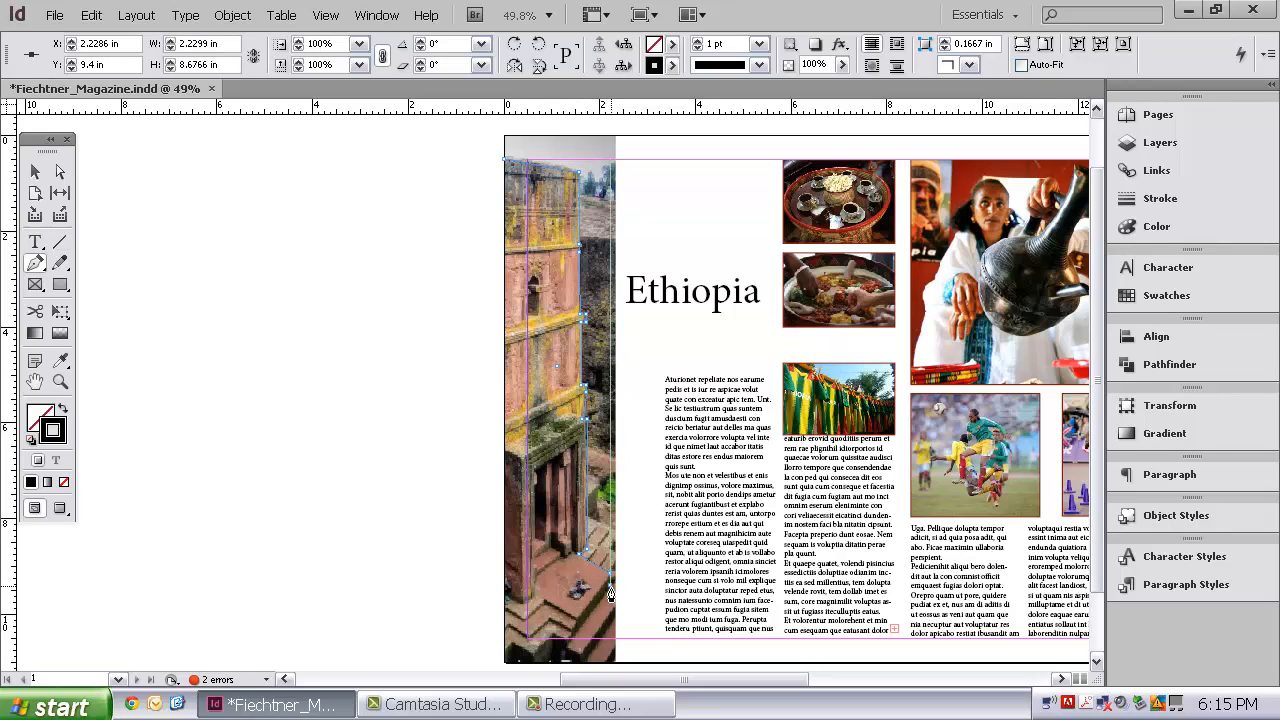
click(566, 646)
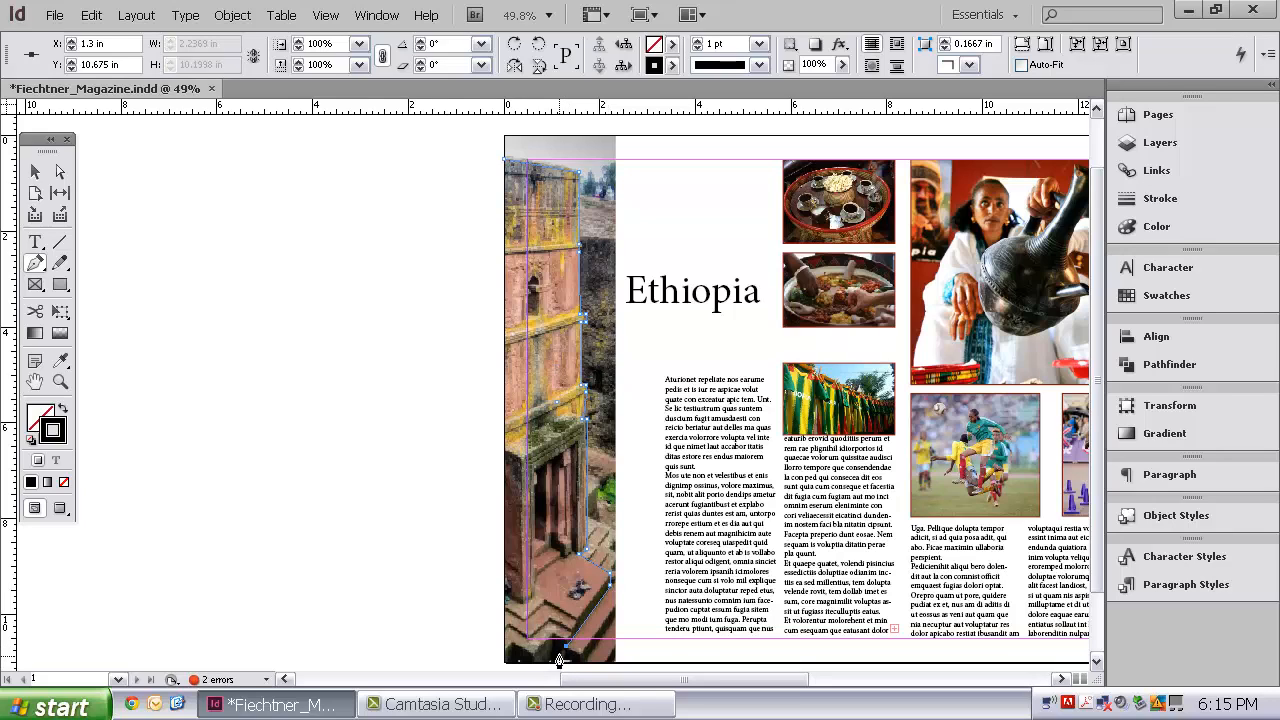
click(552, 646)
click(553, 665)
click(620, 664)
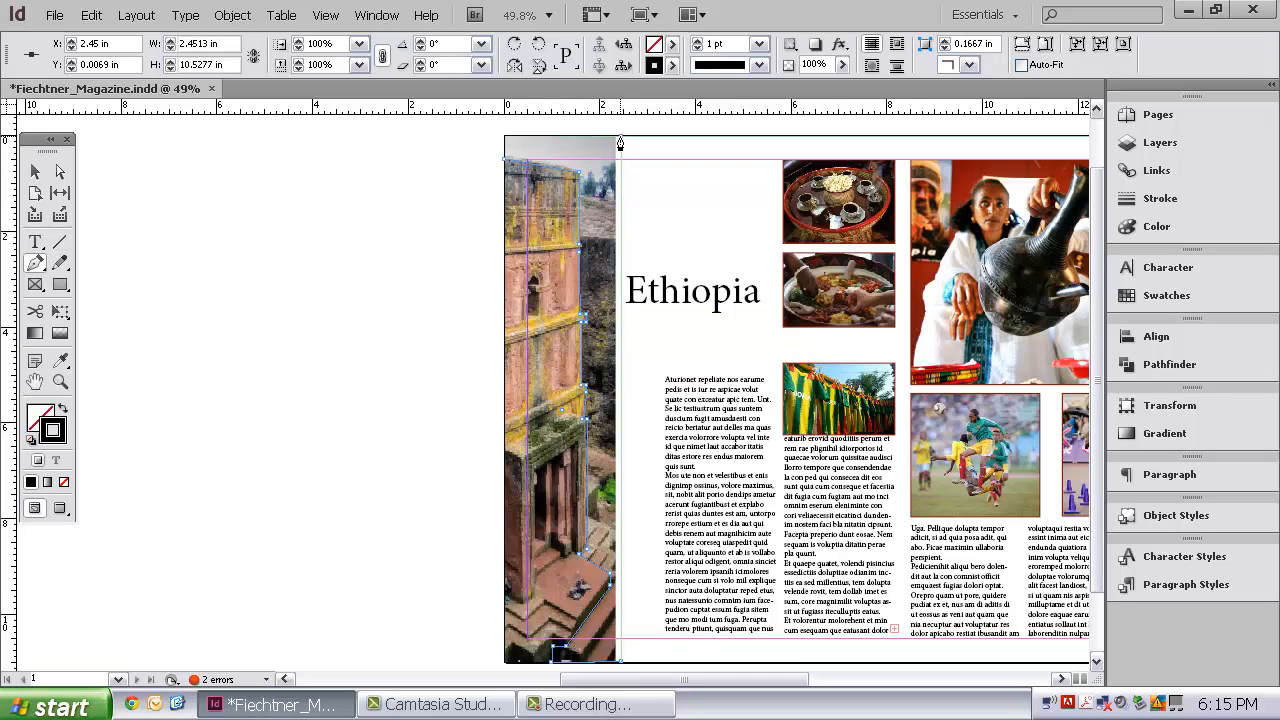
click(620, 138)
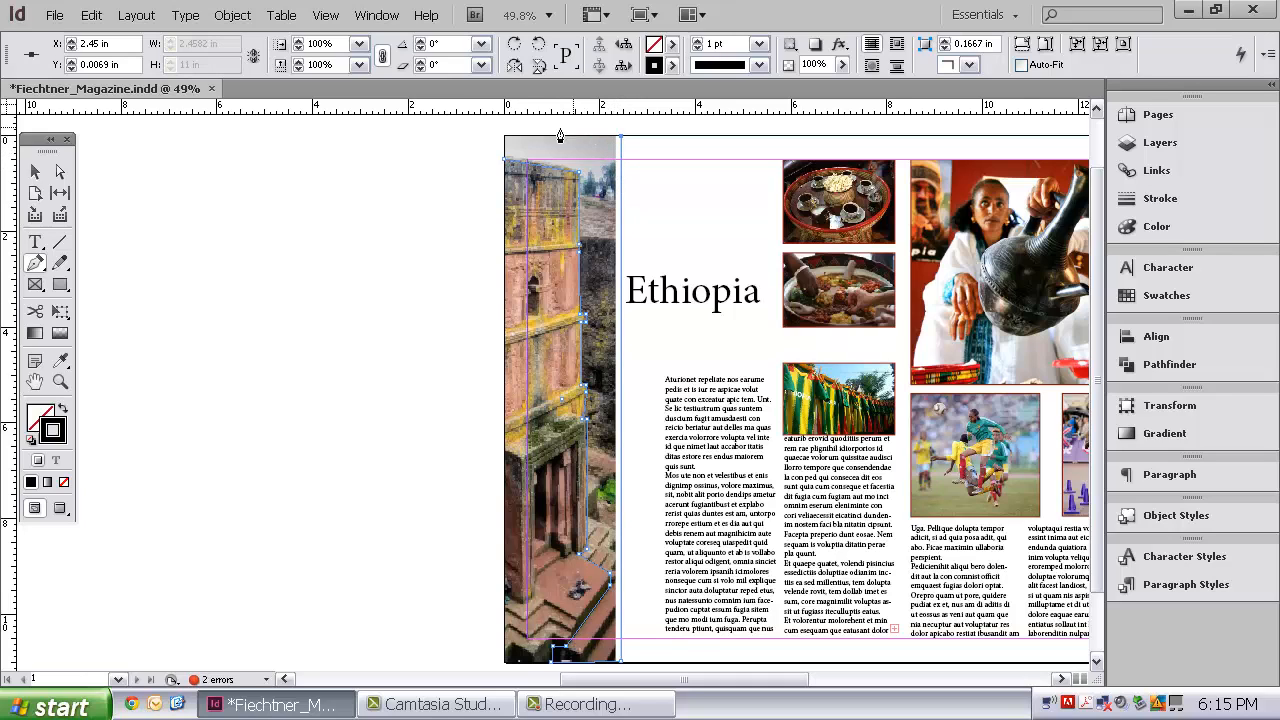
click(504, 137)
click(504, 161)
Set the new path's stroke to None and fill it with the Paper swatch
click(64, 482)
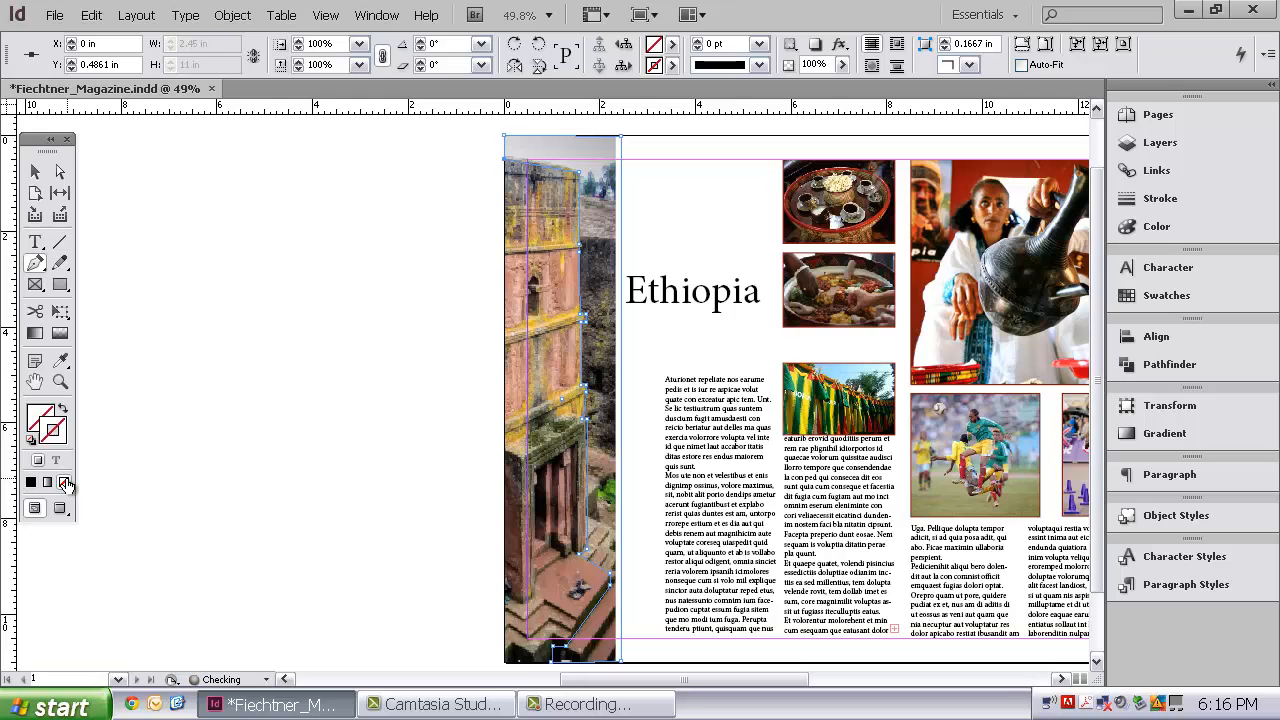
click(38, 420)
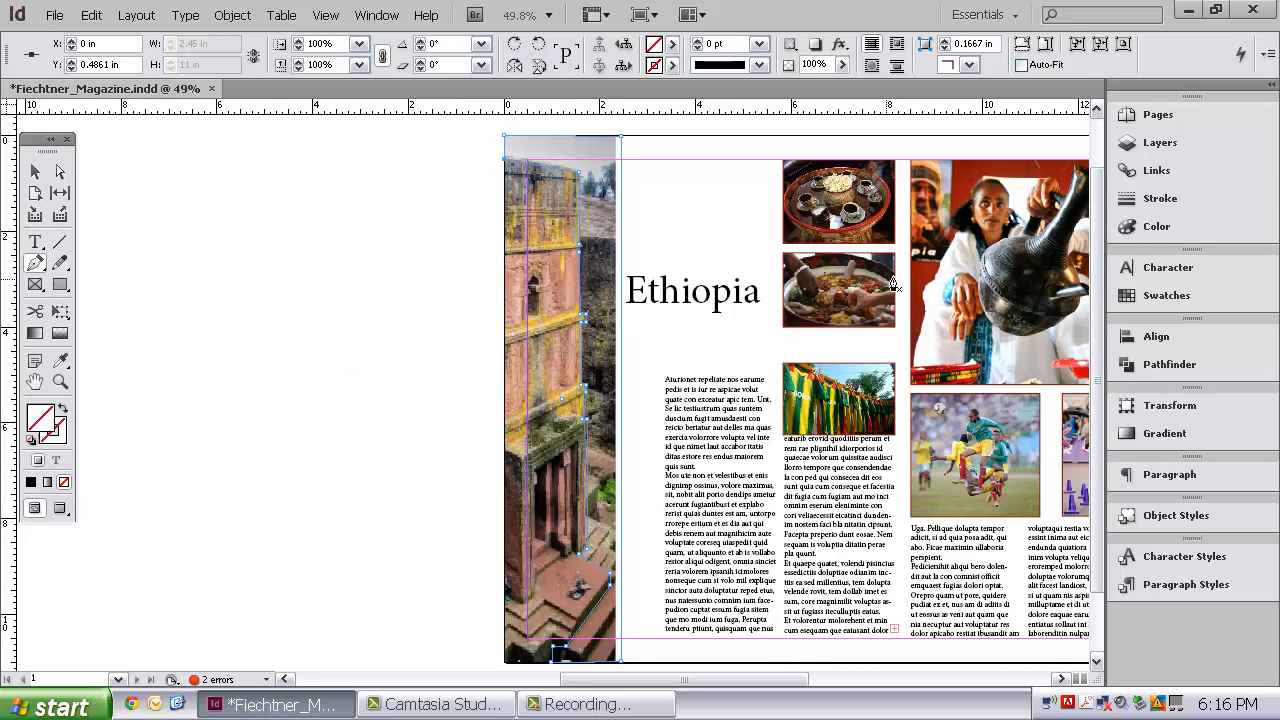
click(1170, 300)
click(948, 339)
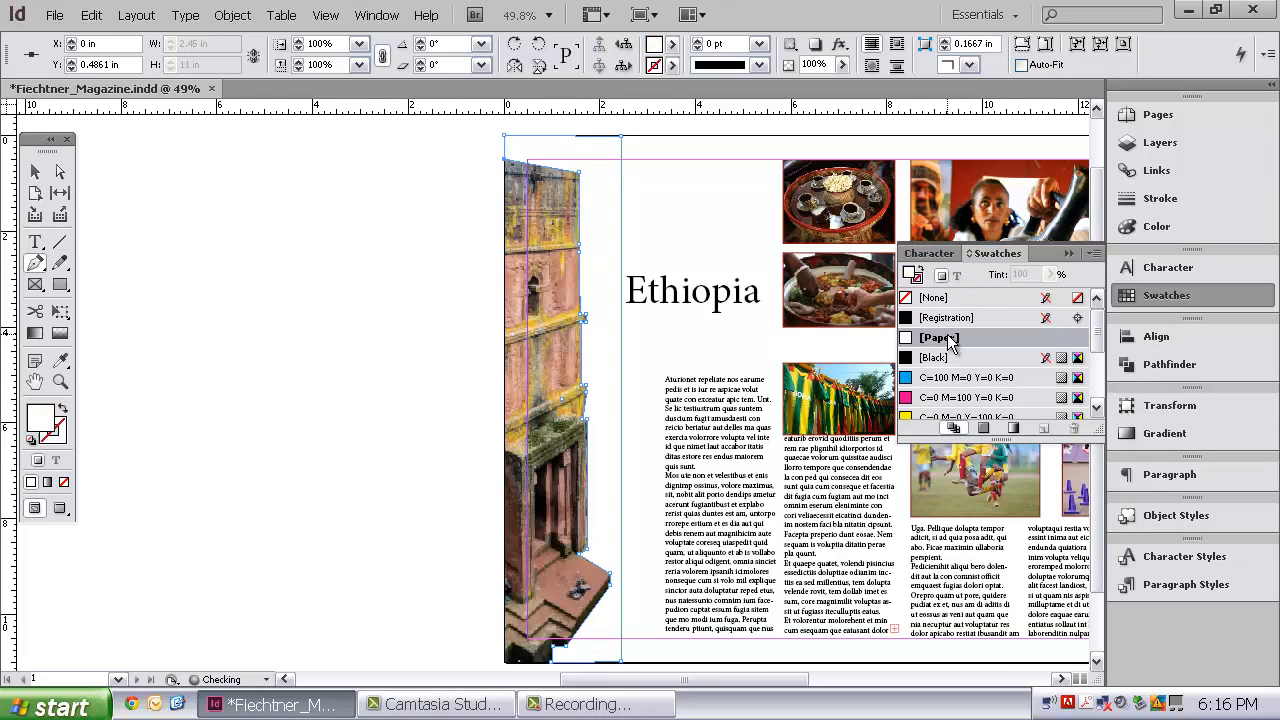
click(1067, 254)
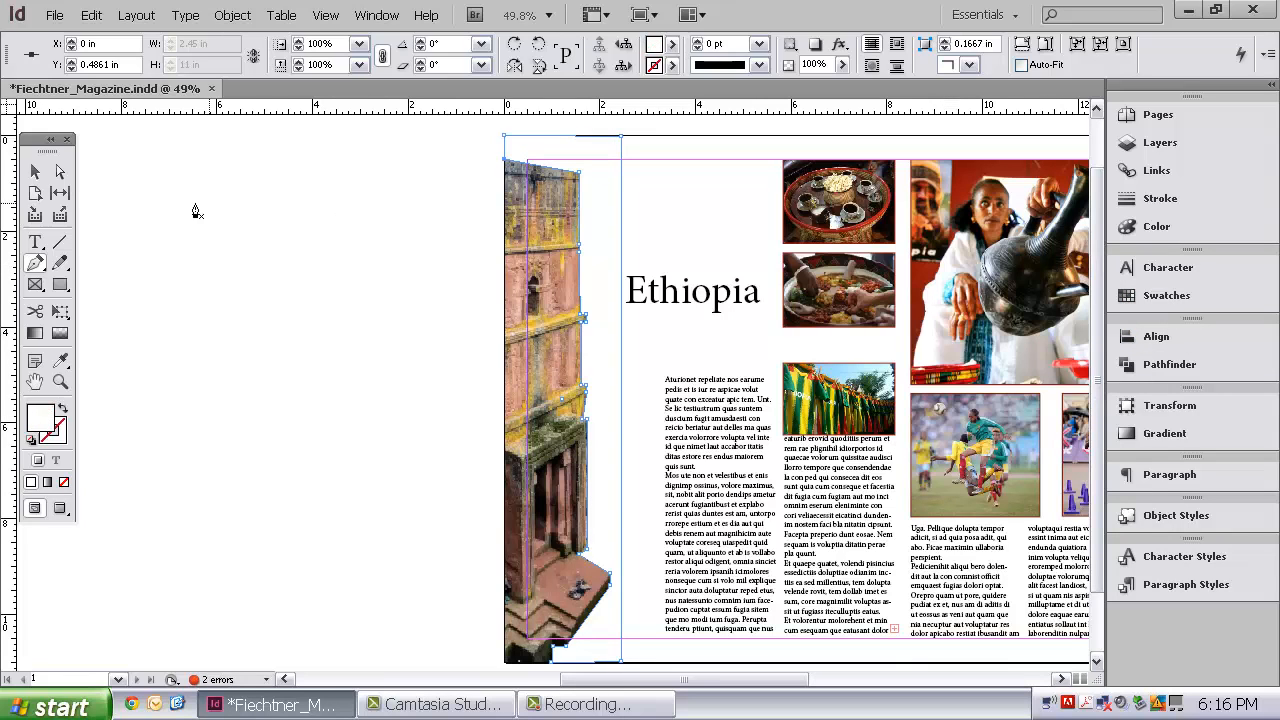
Try sending the white path to the back of the stacking order
click(35, 173)
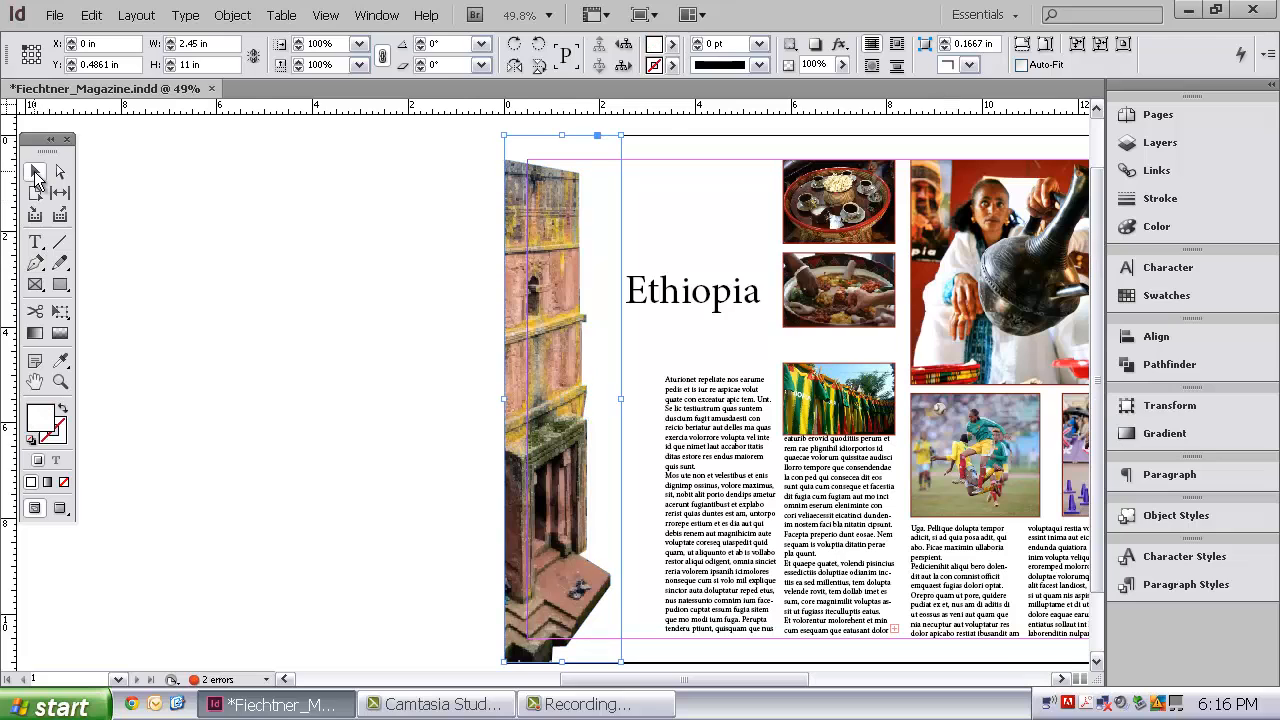
right_click(608, 167)
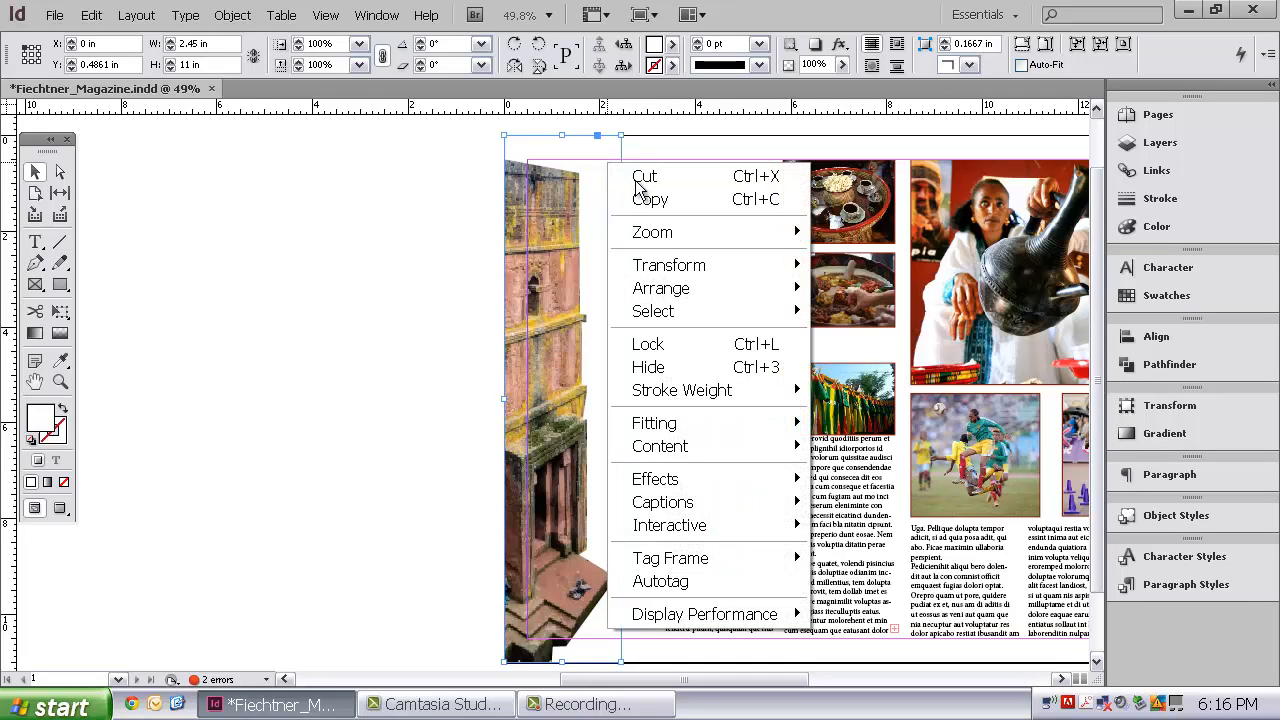
mouse_move(753, 292)
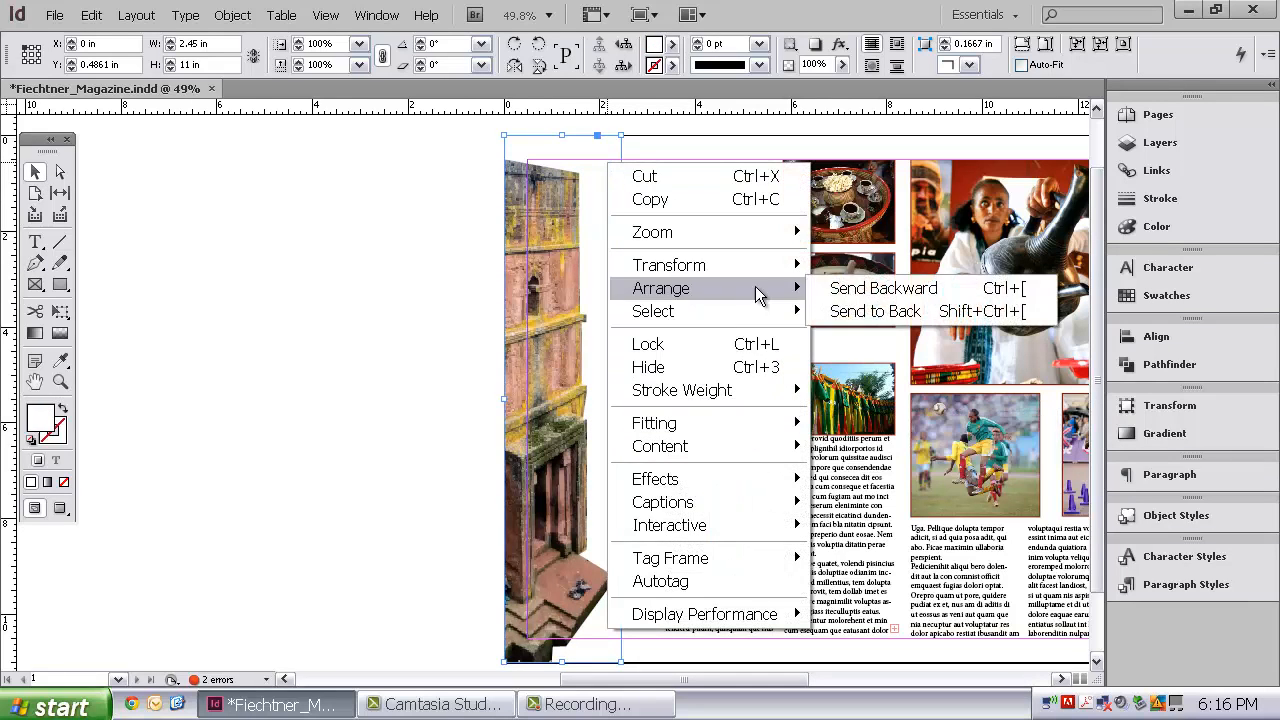
click(895, 309)
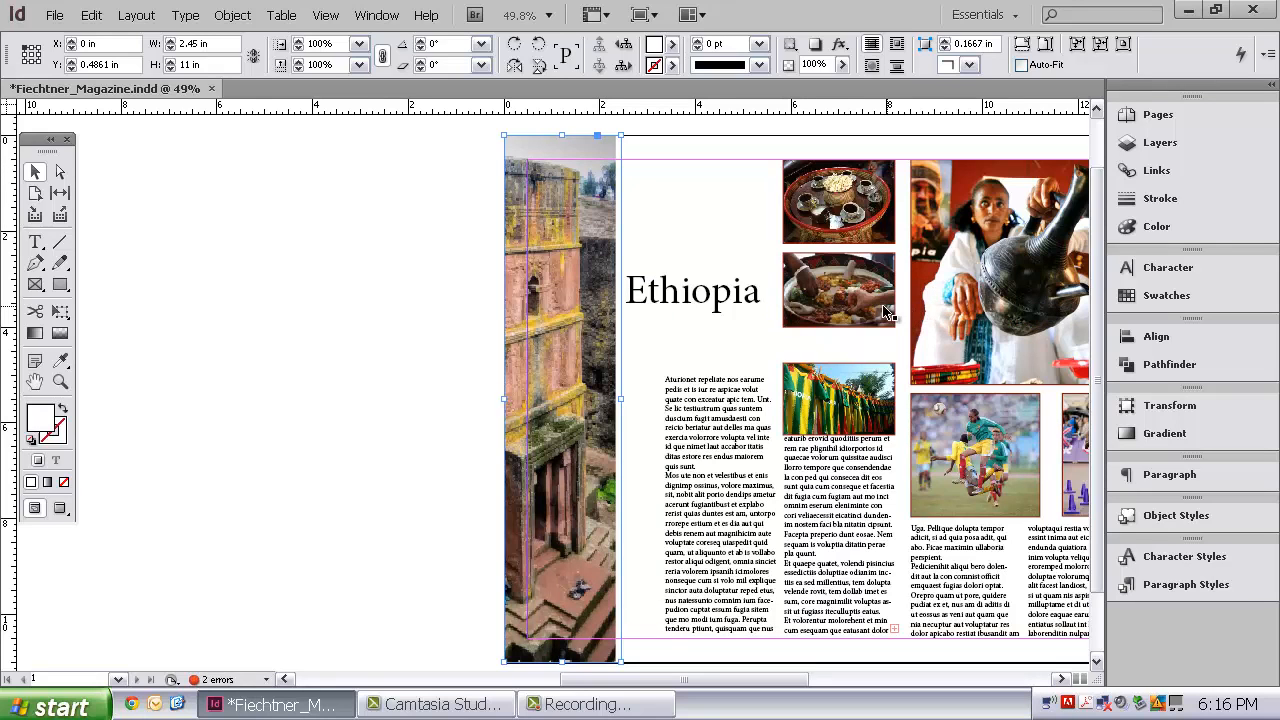
right_click(598, 198)
click(408, 331)
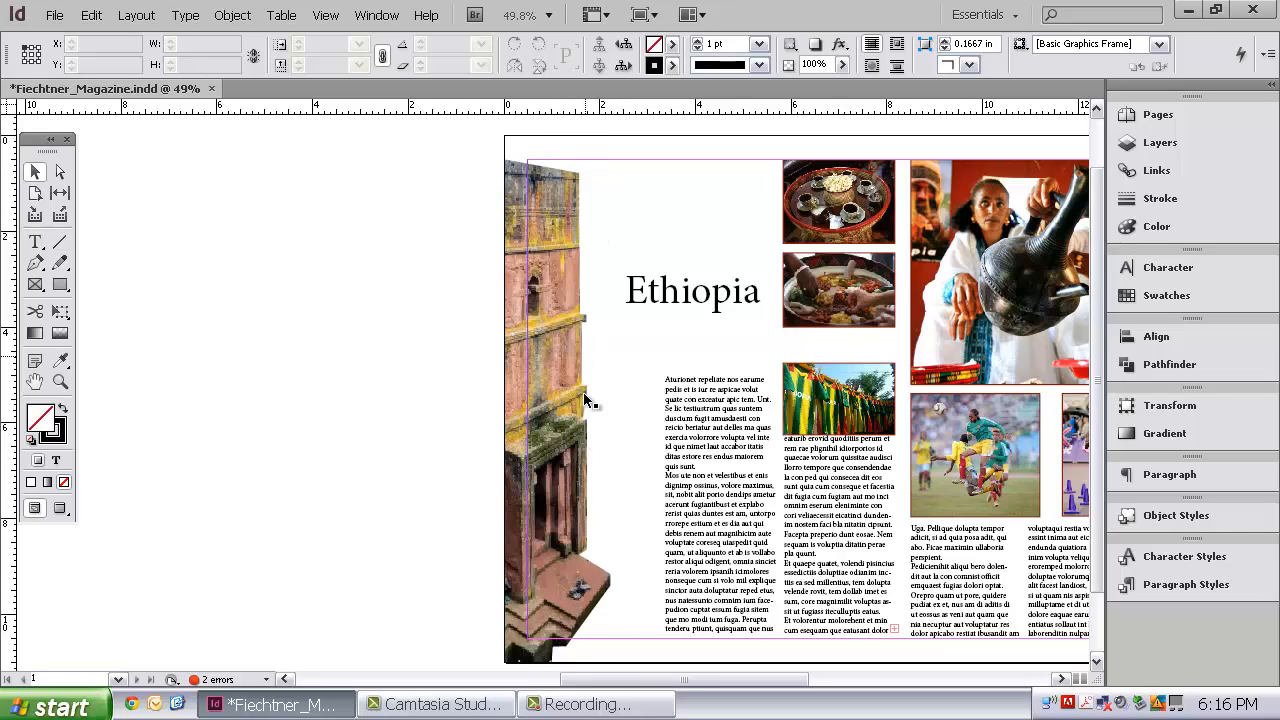
click(601, 284)
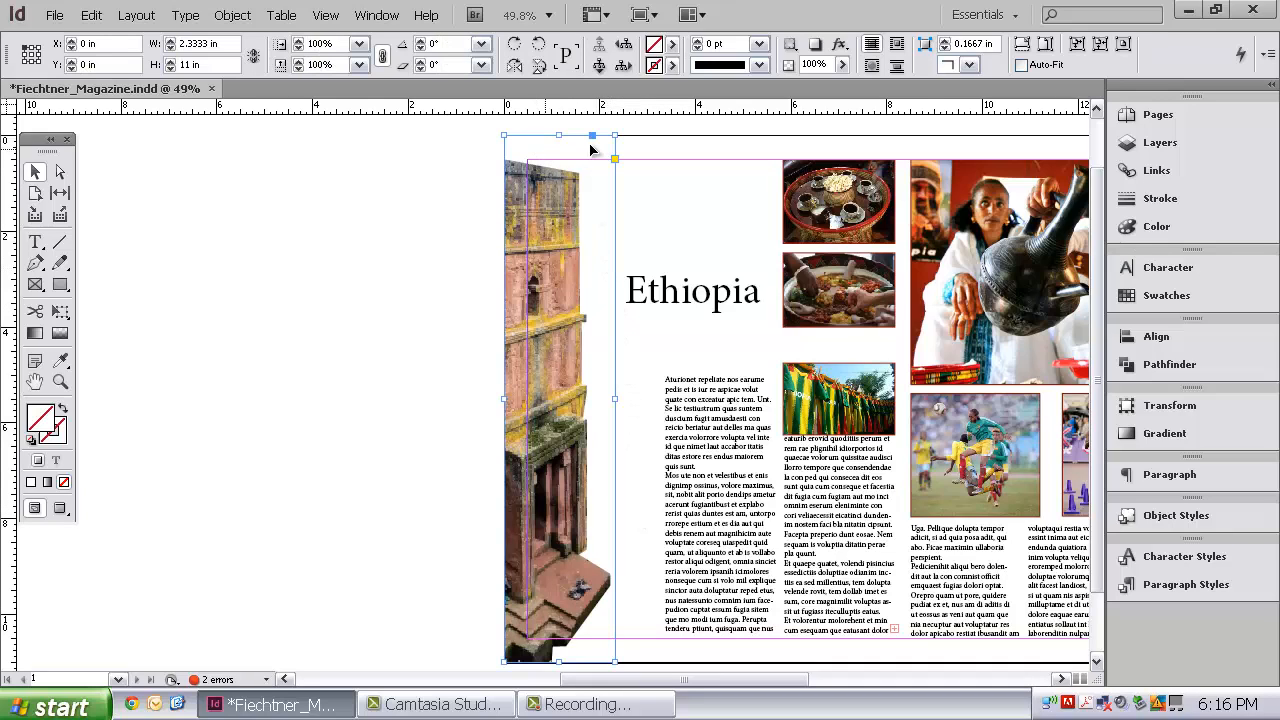
click(411, 354)
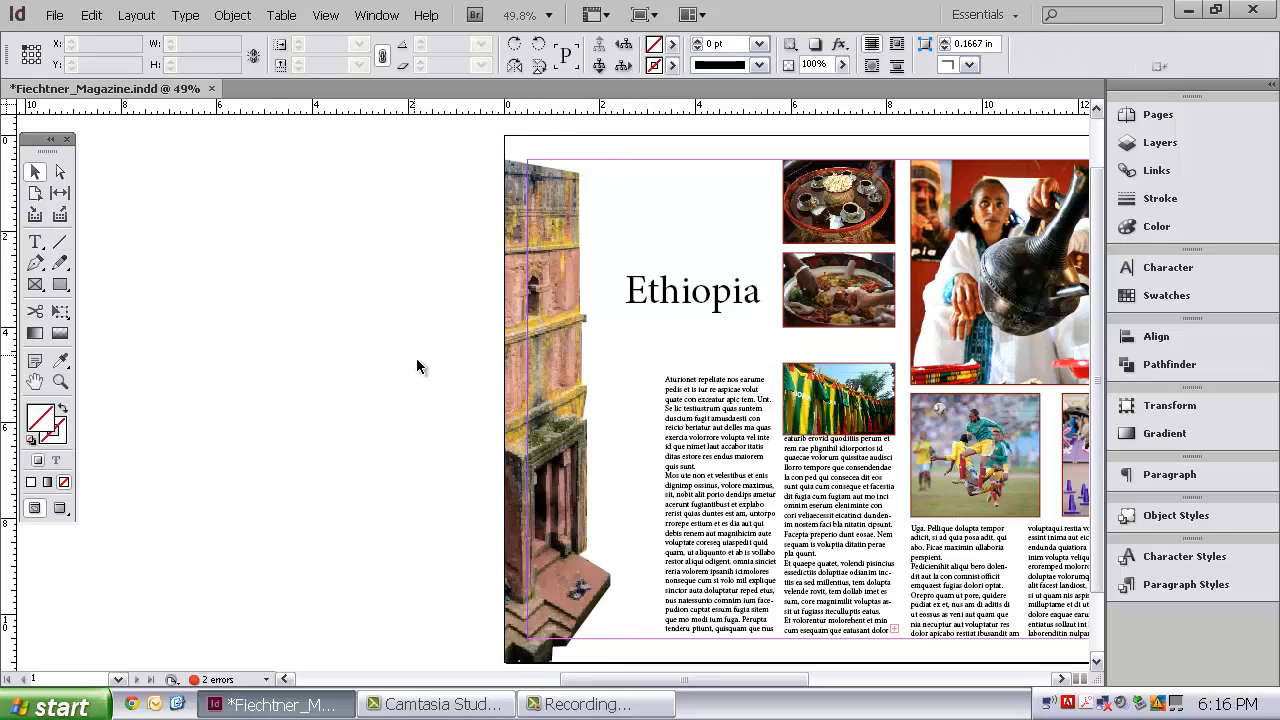